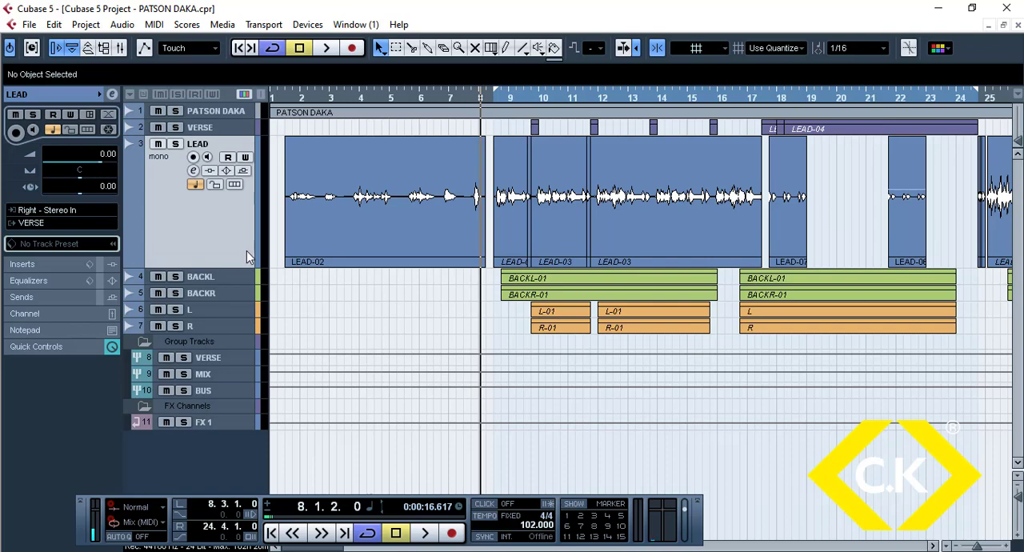
Step: Place the LEAD track above the VERSE track and increase the height of both tracks
key("ctrl+z")
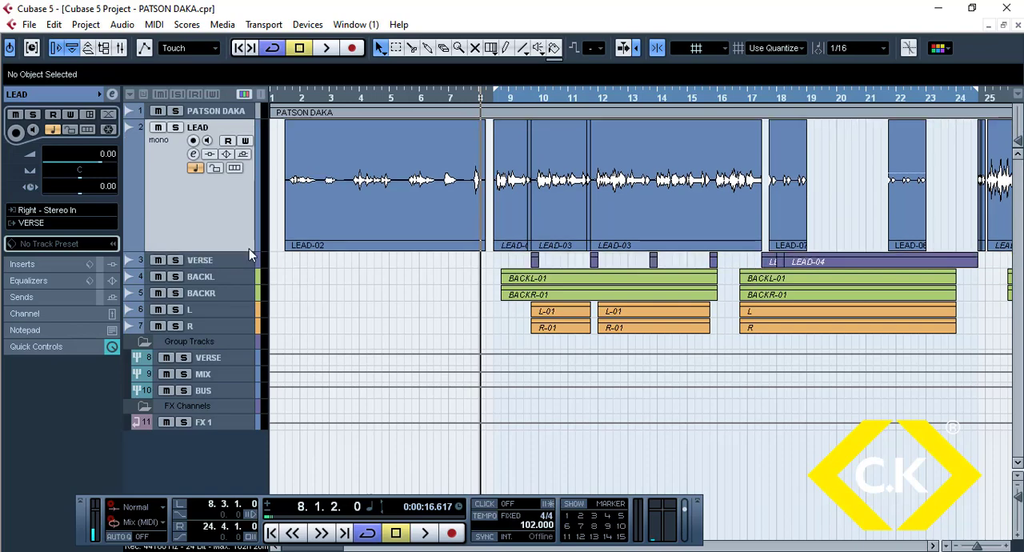
key("alt+Down")
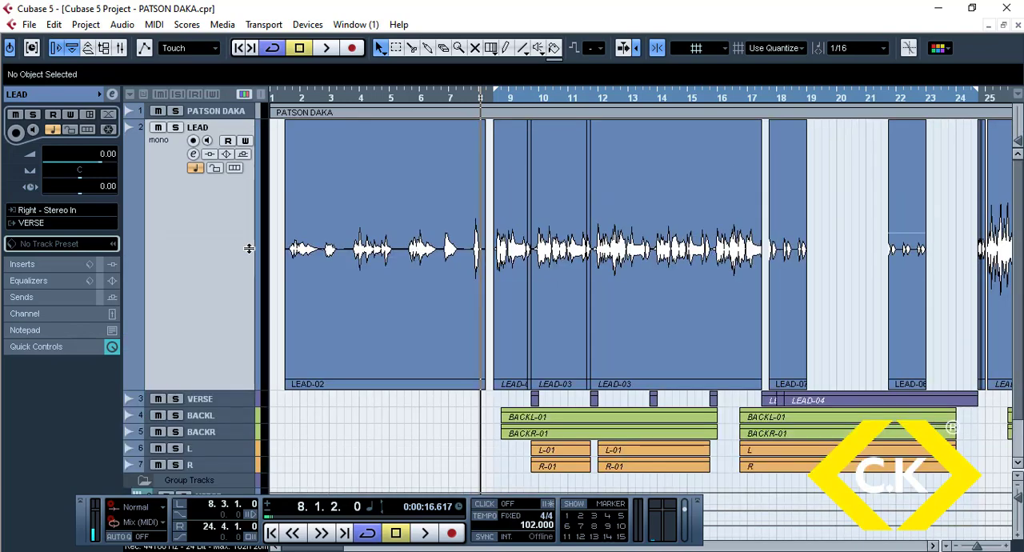
key("h")
key("h")
key("h")
key("h")
key("h")
key("h")
key("h")
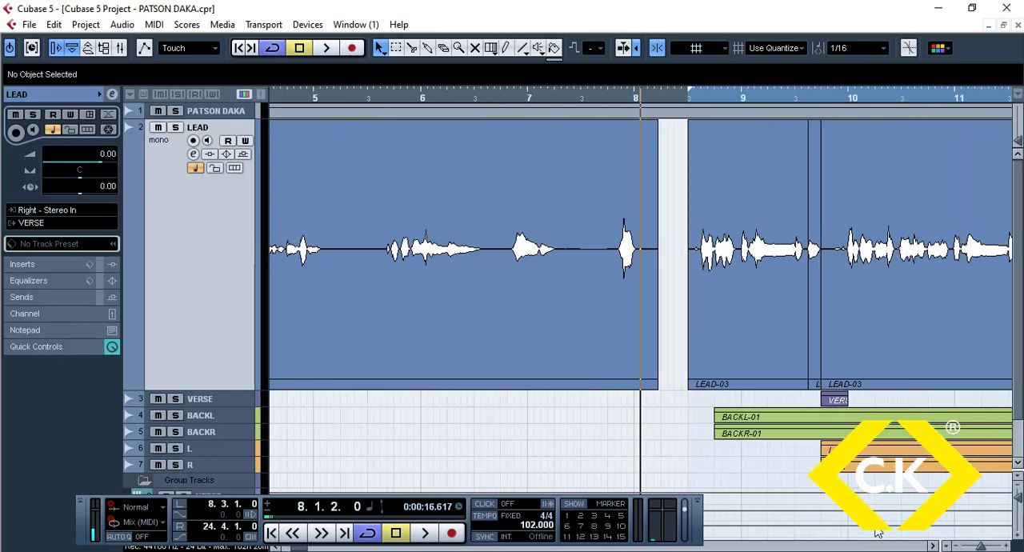
left_click(933, 546)
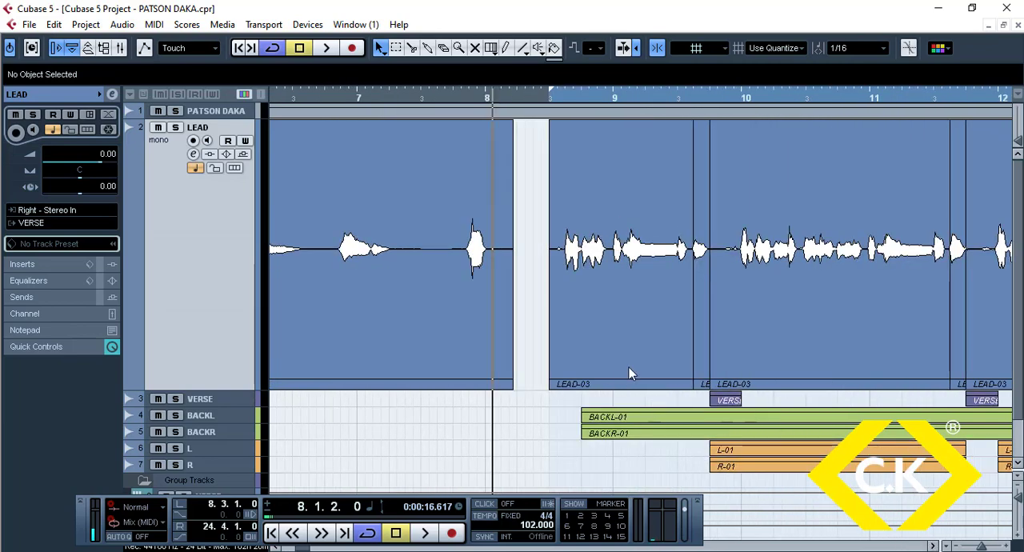
left_click(244, 405)
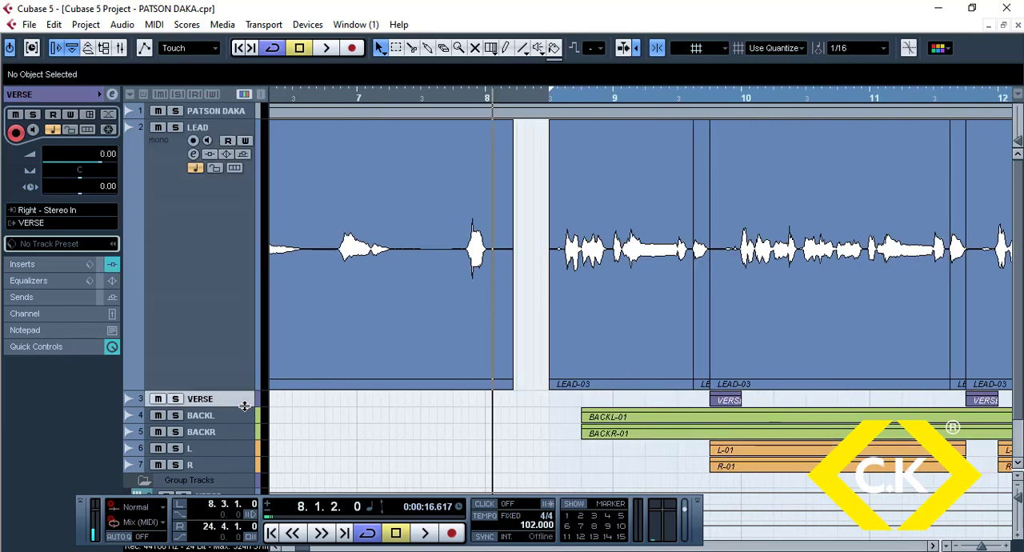
left_click_drag(244, 406, 244, 454)
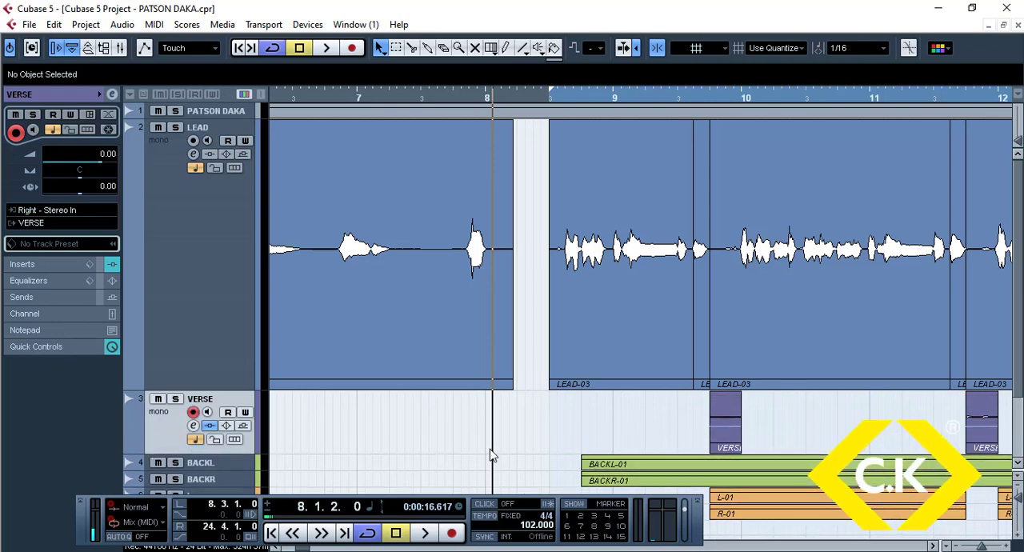
Step: Select the LEAD-02 clip on the LEAD track and hide the floating transport panel
left_click(481, 359)
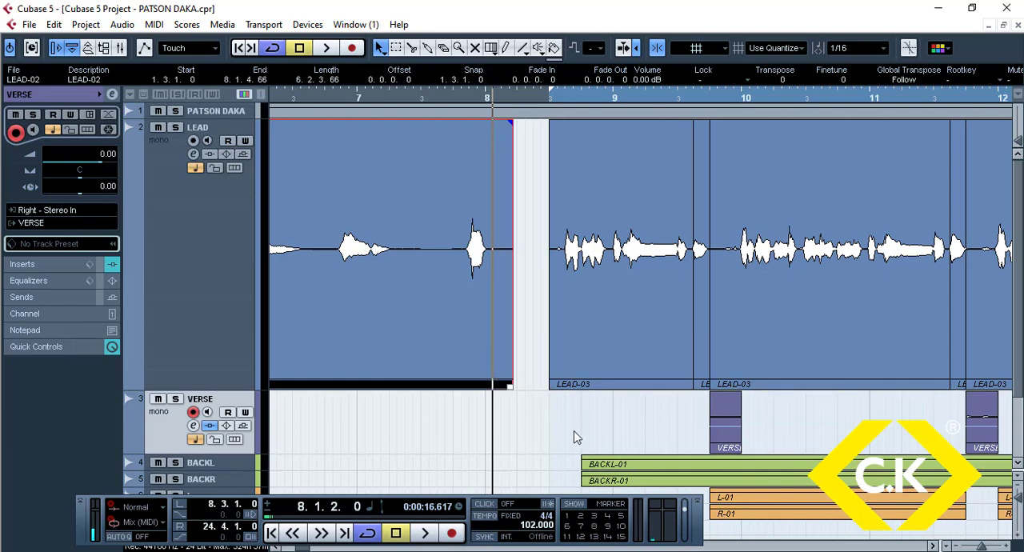
key("g")
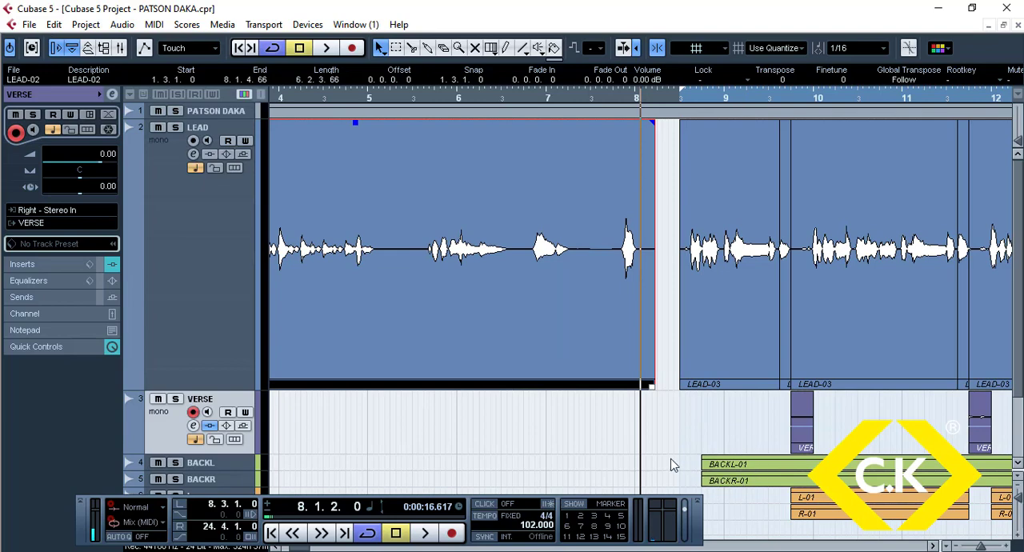
key("F2")
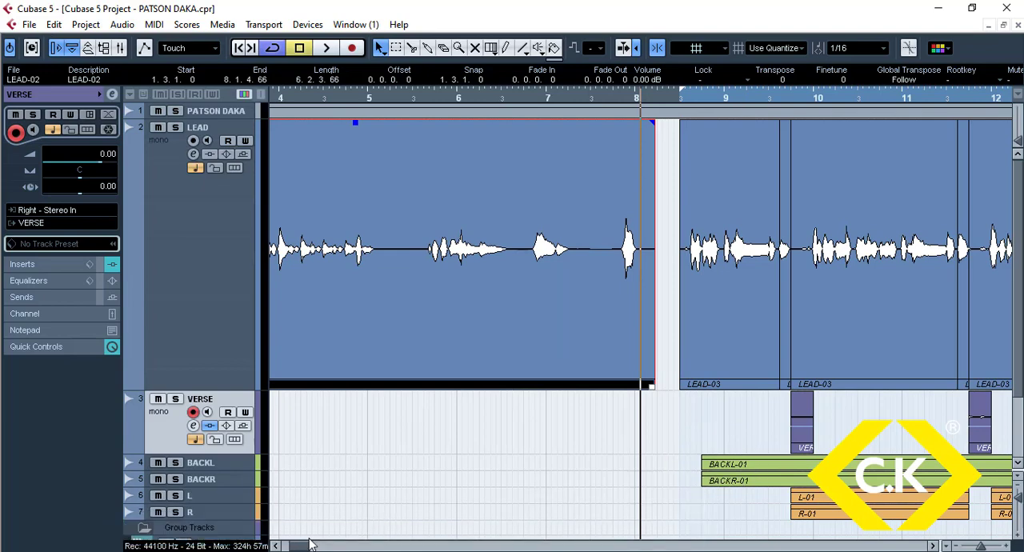
left_click_drag(304, 548, 311, 550)
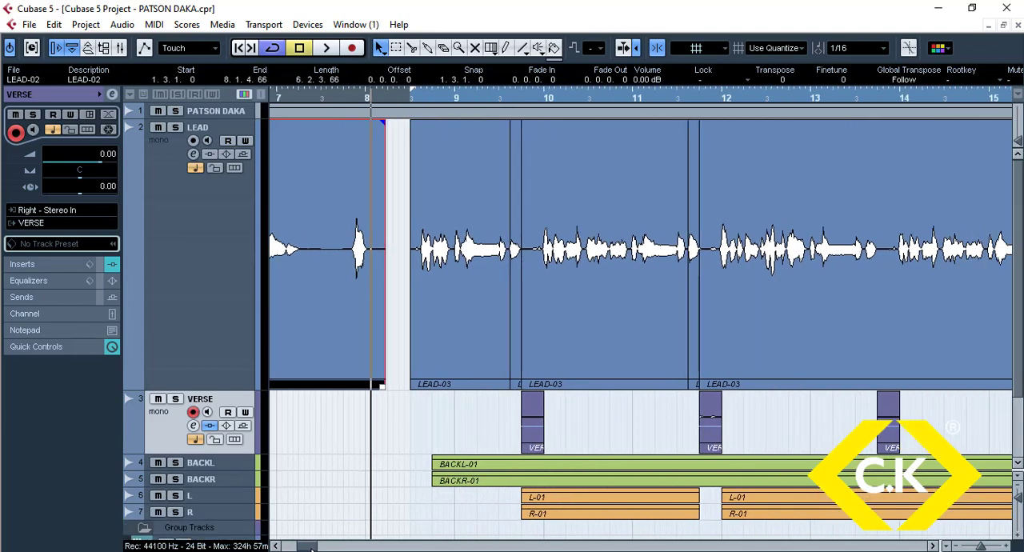
key("g")
key("g")
key("g")
key("g")
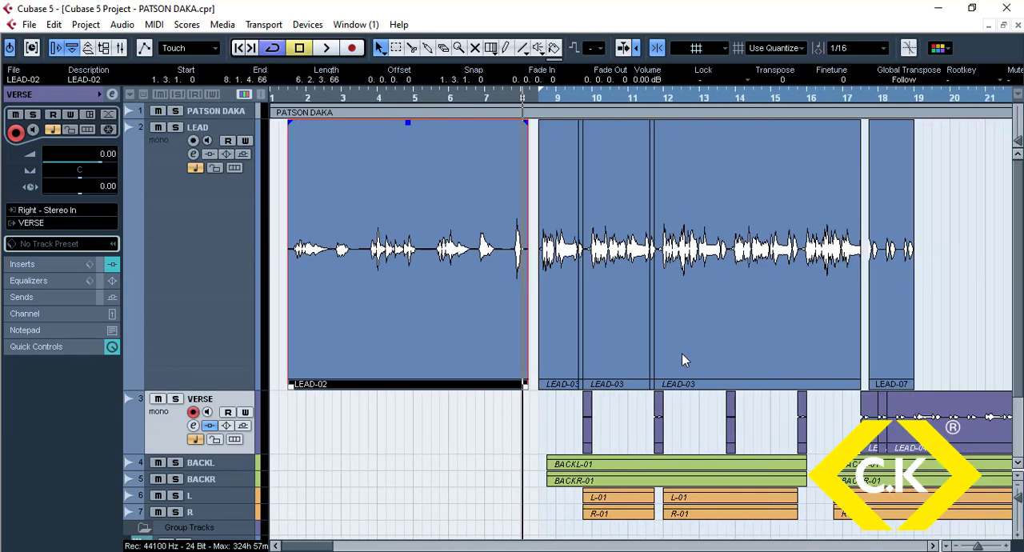
key("g")
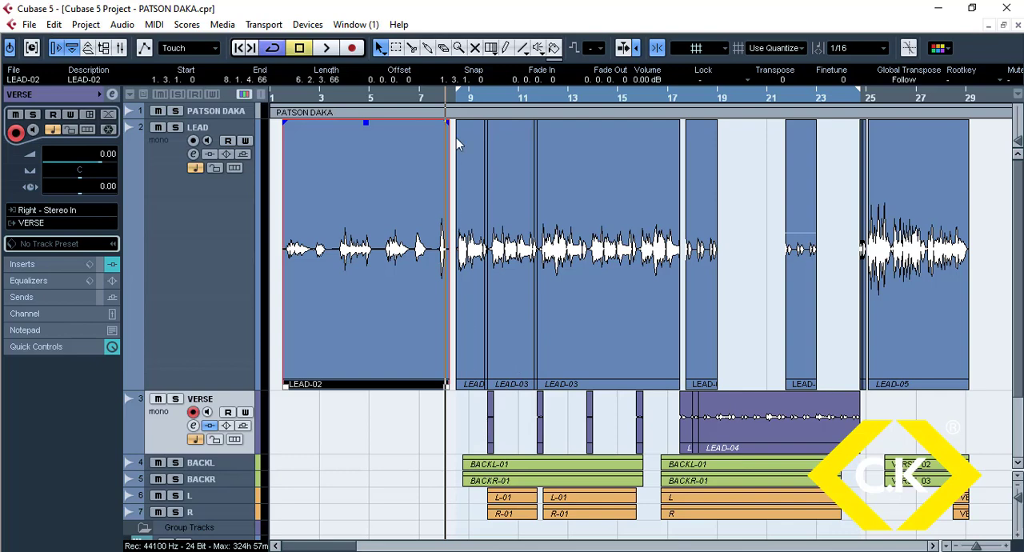
Step: Play the arrangement from just before the first LEAD-03 clip, stopping shortly after the vocal enters
left_click(454, 97)
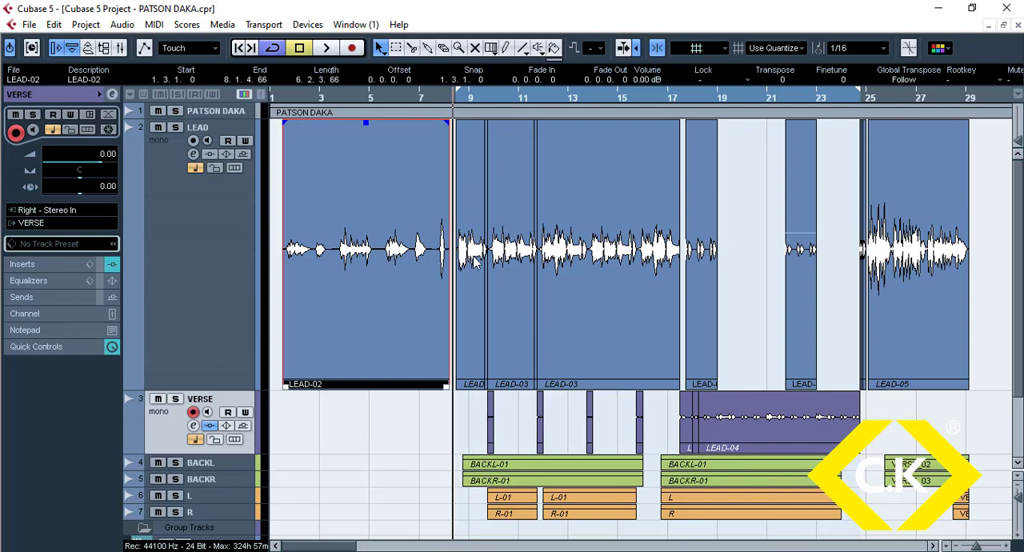
key("space")
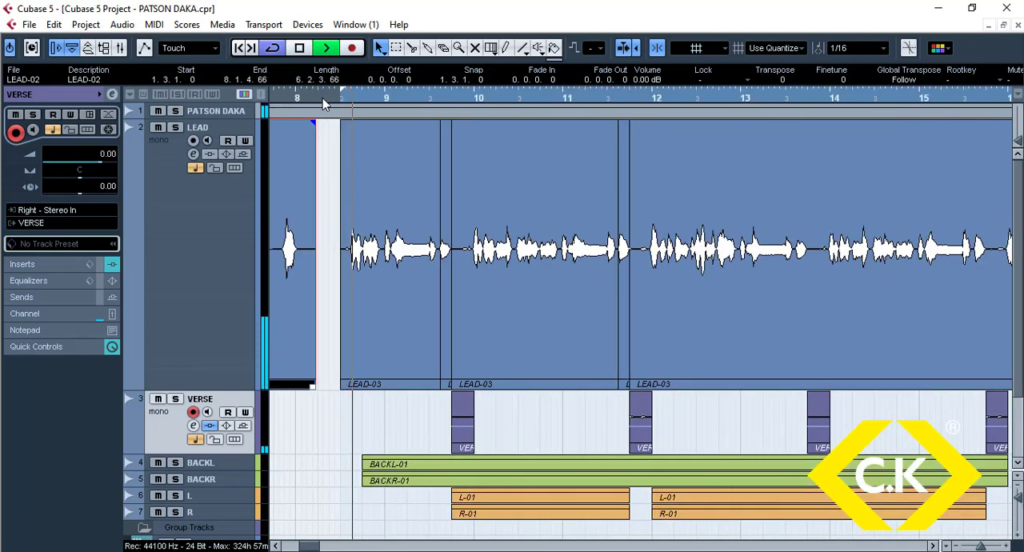
key("space")
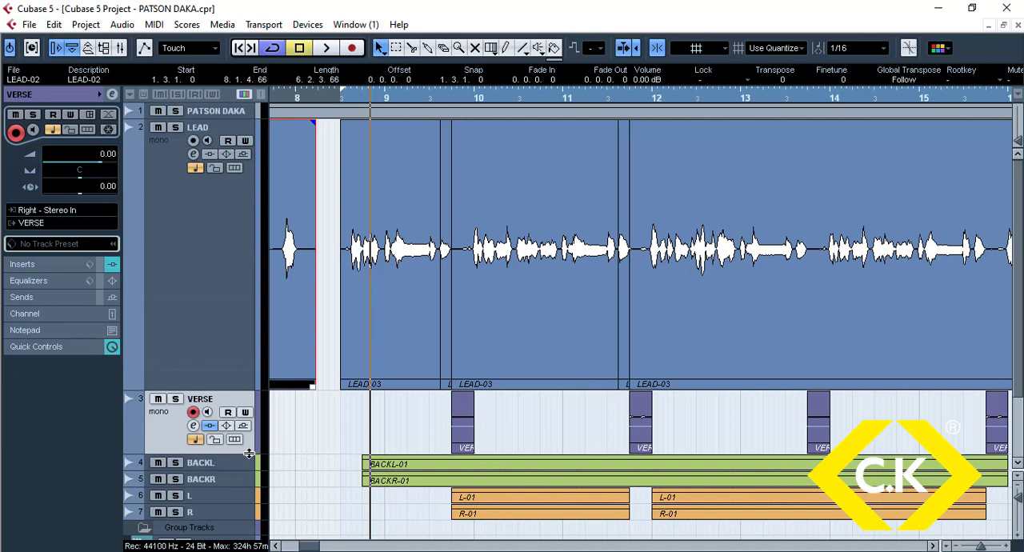
Step: Delete the four short clips on the VERSE track between bars 9 and 16
left_click(327, 433)
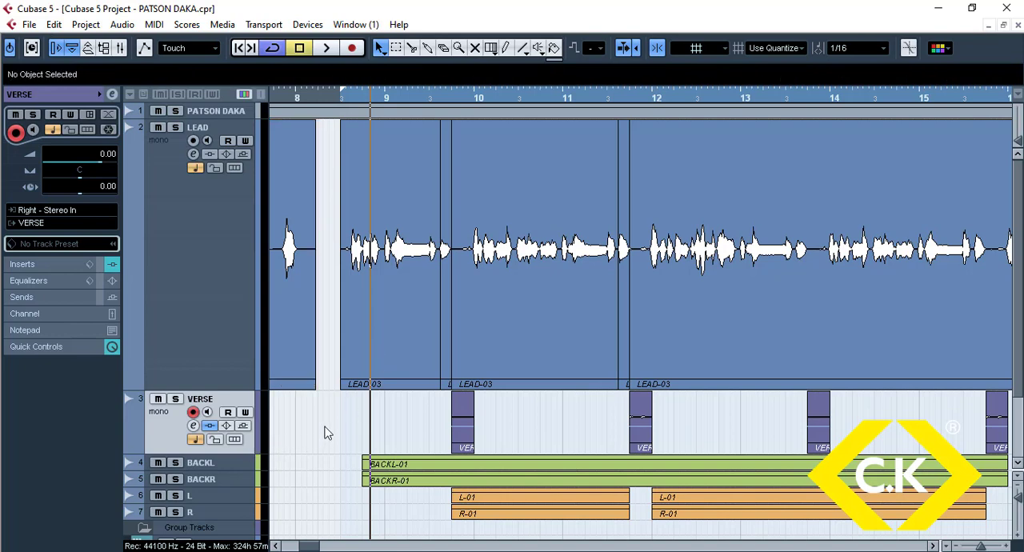
key("g")
key("g")
key("g")
key("g")
key("g")
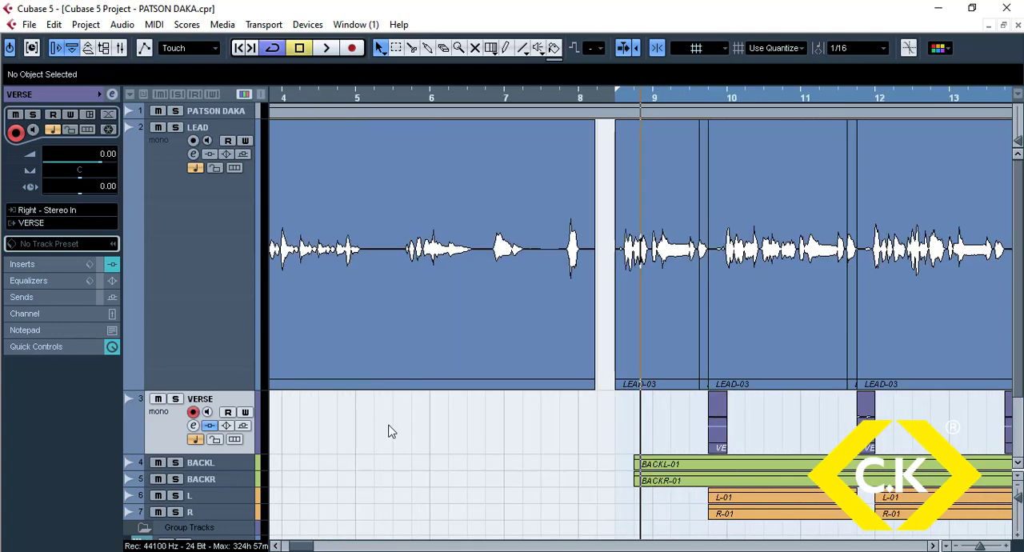
left_click_drag(558, 428, 817, 432)
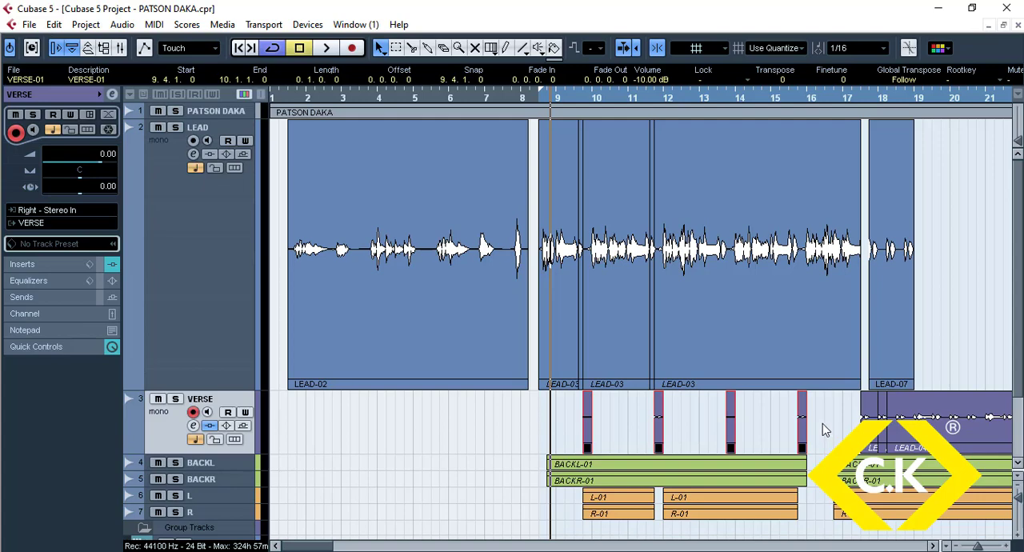
key("Delete")
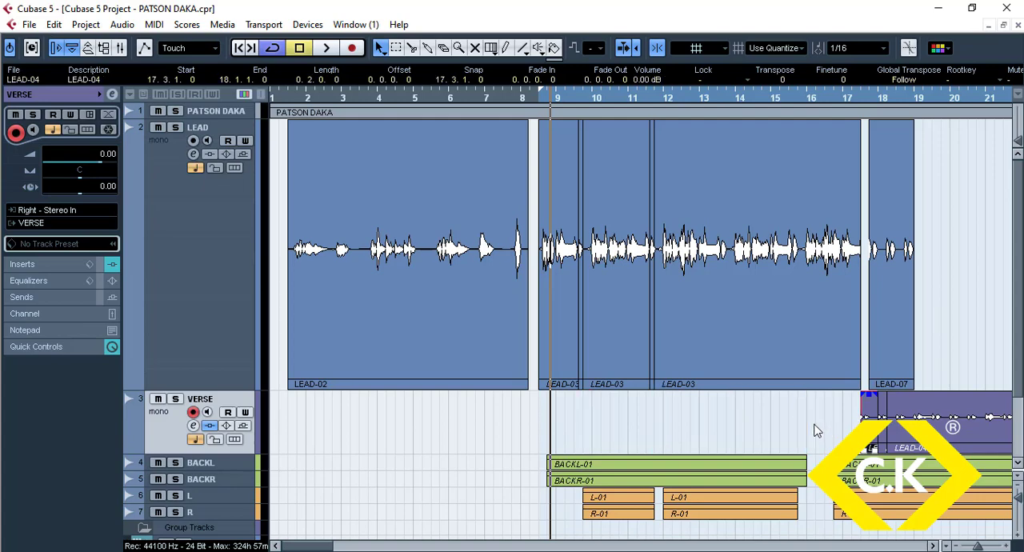
Step: Delete the LEAD-07 and LEAD-06 clips from the LEAD track
key("g")
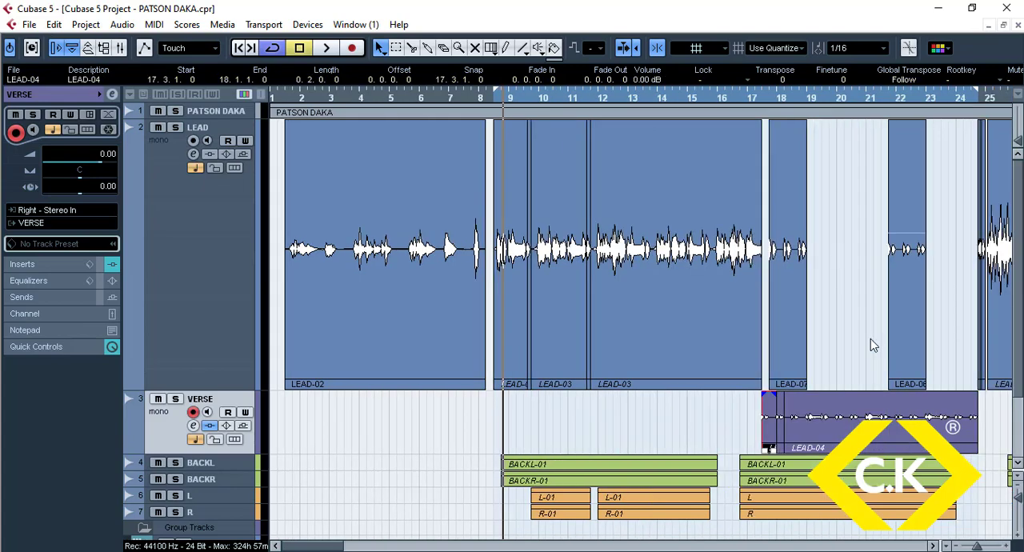
left_click(799, 315)
key("Delete")
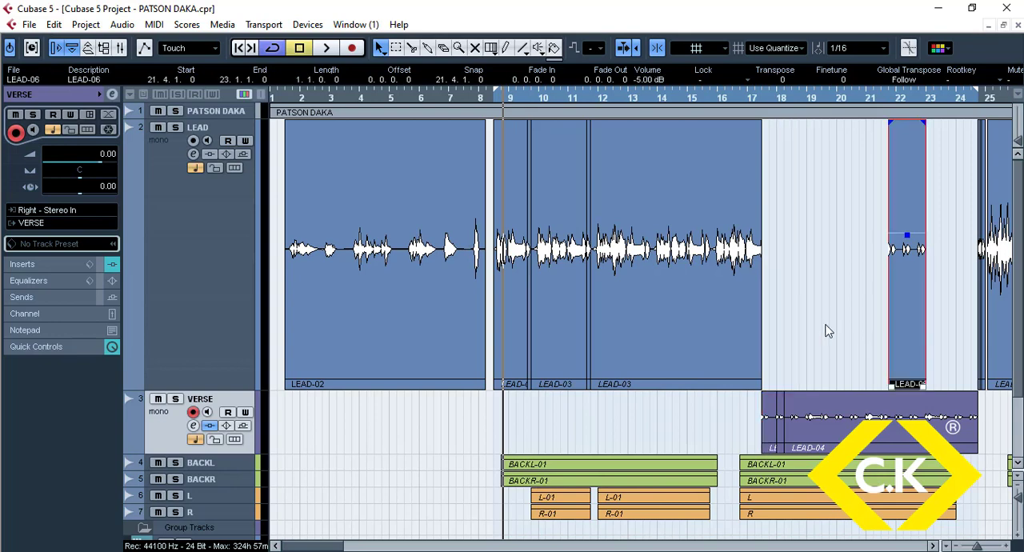
key("Delete")
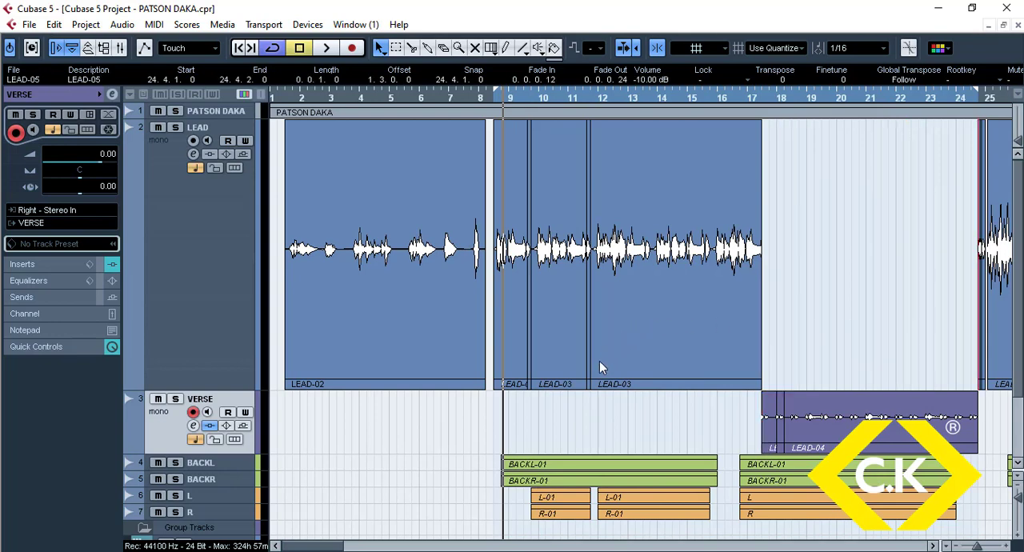
Step: Delete the shorter LEAD-03 clips and extend the remaining long one back to start at 8.3.1.0
left_click_drag(590, 395, 506, 350)
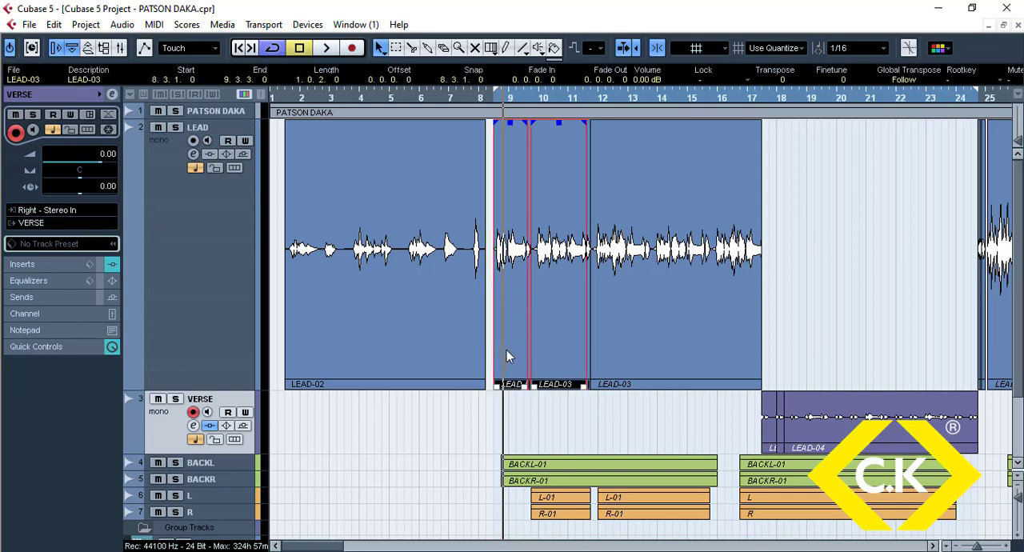
key("Delete")
left_click_drag(596, 387, 495, 384)
Step: Delete the short clips before LEAD-04 on the VERSE track and extend LEAD-04 back to start at 17.3.1.0
left_click(737, 428)
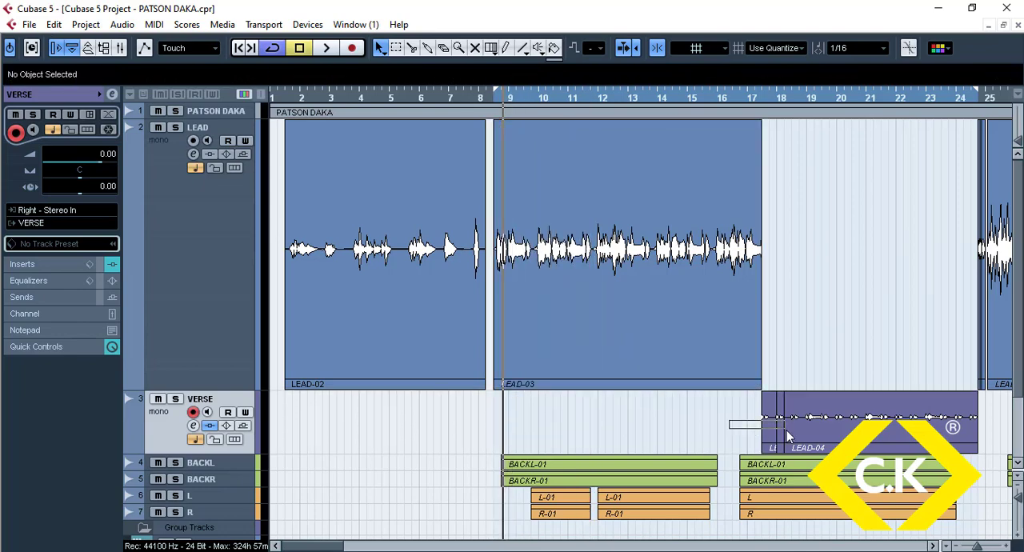
left_click(778, 429)
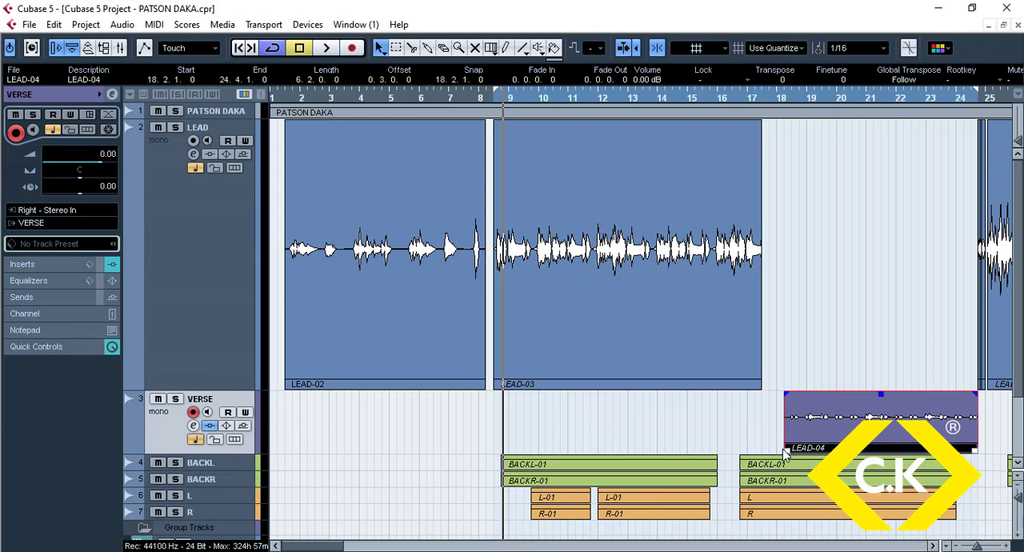
left_click_drag(783, 449, 755, 446)
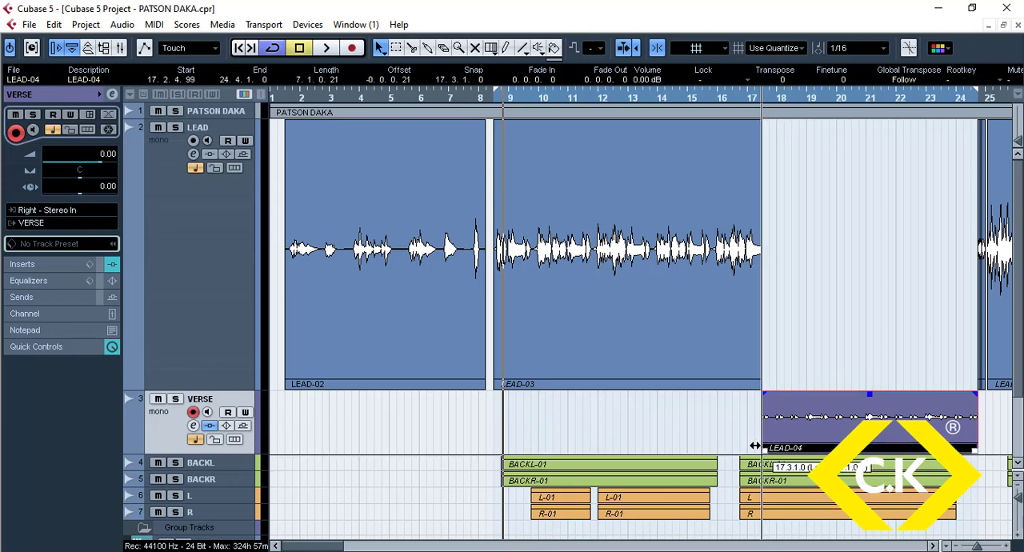
left_click(663, 435)
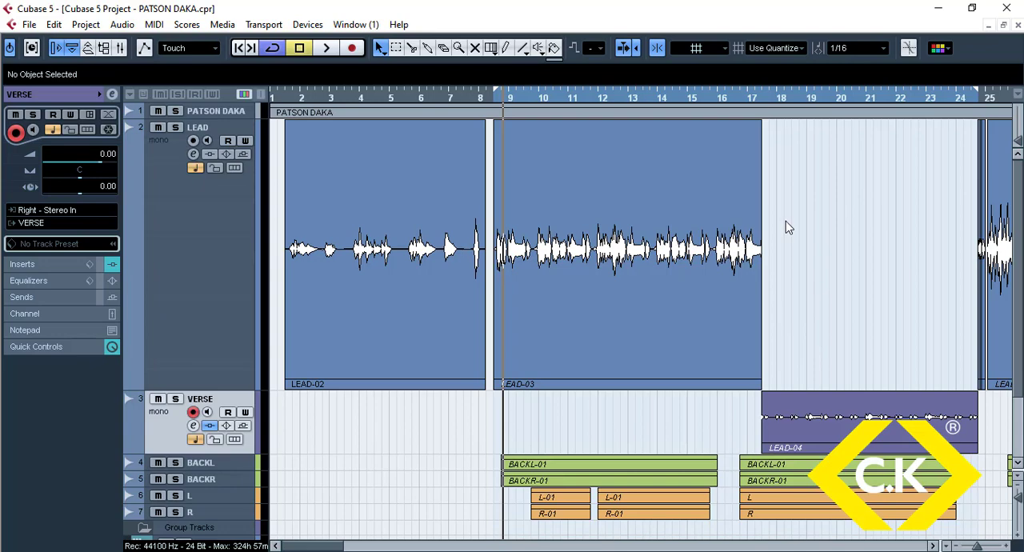
Step: Split the LEAD-04 clip on the VERSE track at bar 18 and at 18.2
left_click_drag(752, 100, 737, 155)
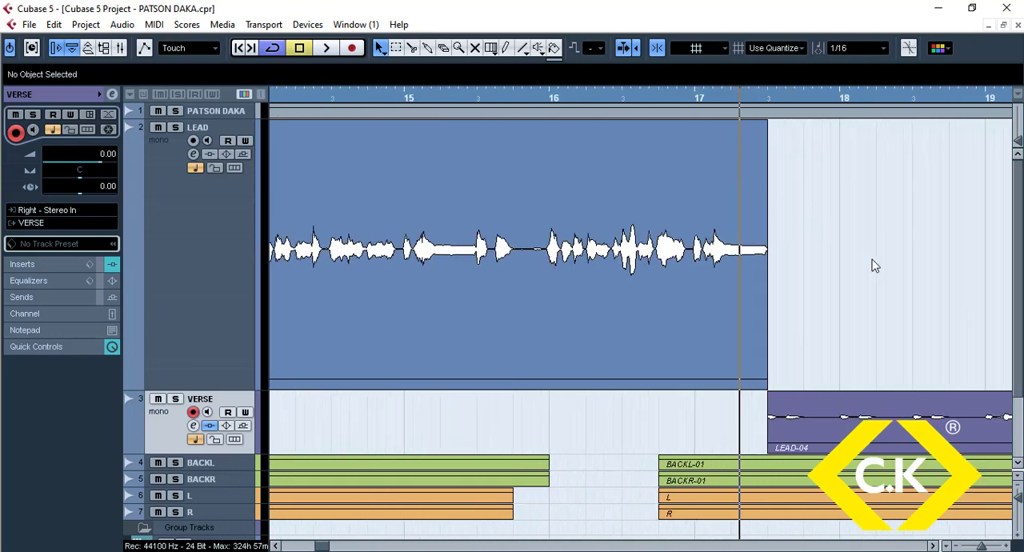
key("g")
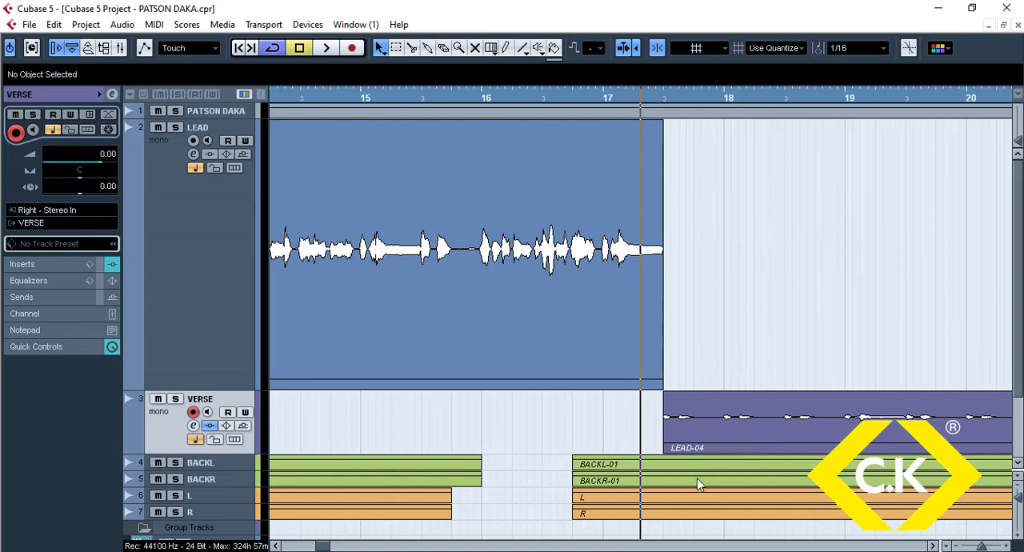
left_click(724, 435, "alt")
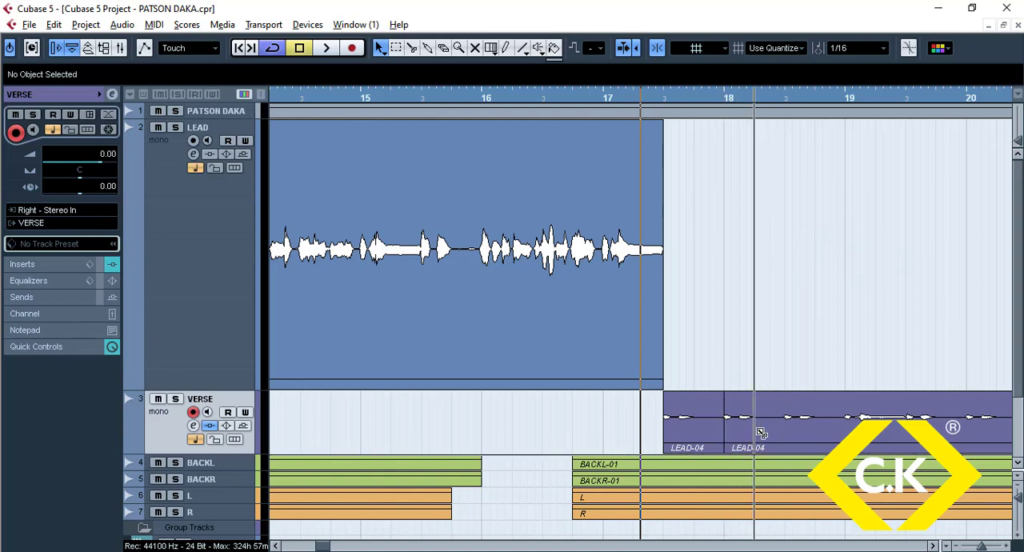
left_click(757, 429, "alt")
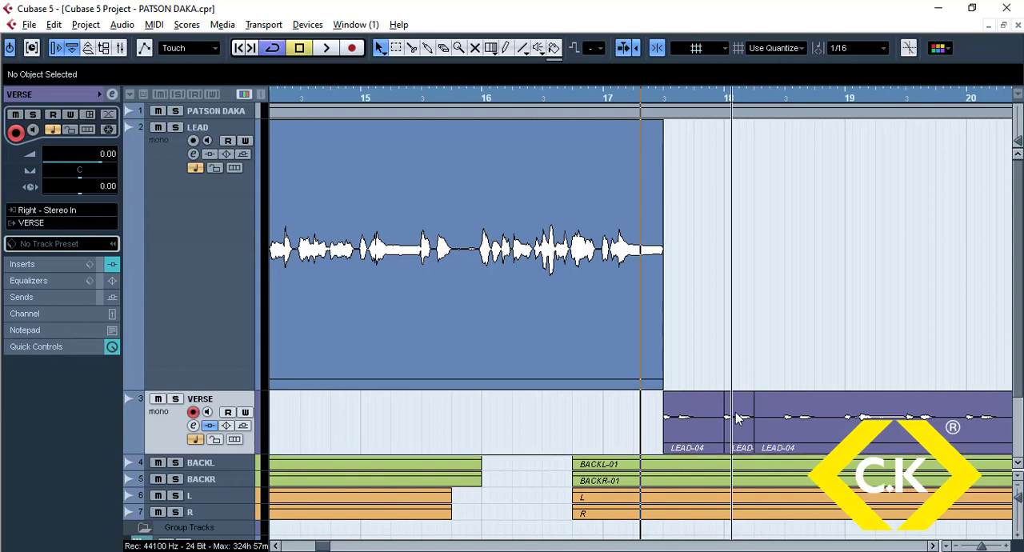
Step: Copy the one-beat LEAD-04 piece from the VERSE track onto the LEAD track at 17.4, 18.2 and 18.4
left_click_drag(740, 406, 708, 384)
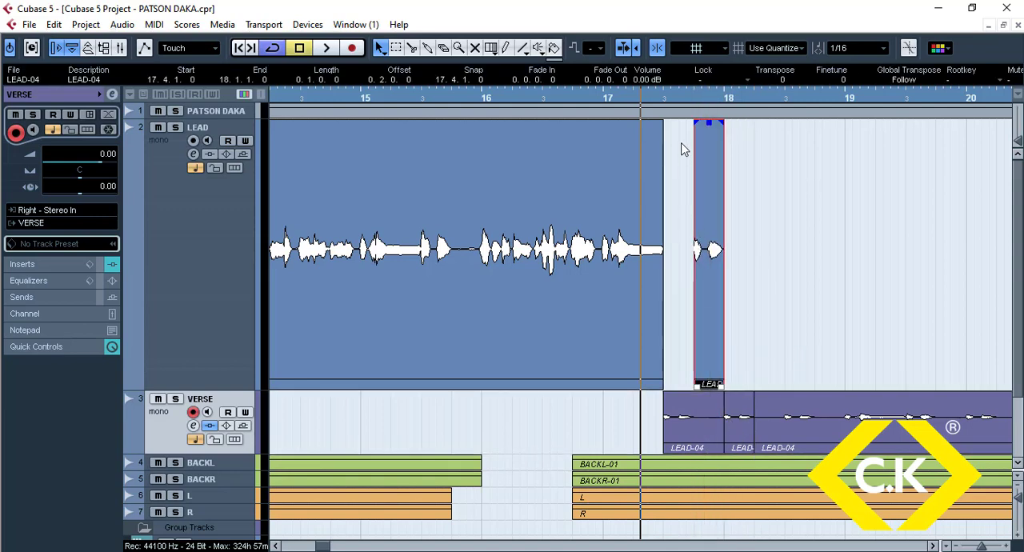
left_click_drag(664, 101, 665, 130)
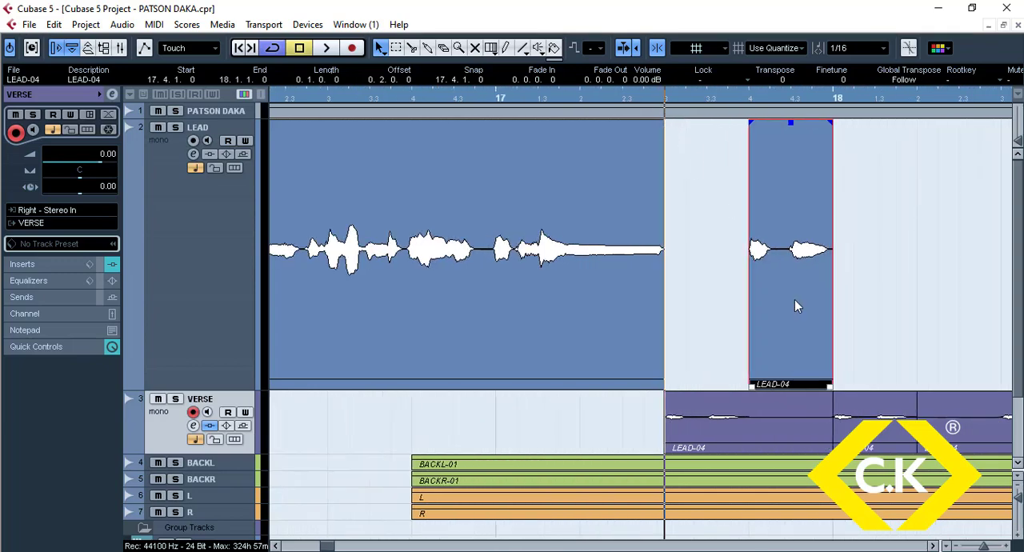
left_click(215, 279)
left_click(221, 396)
key("g")
key("g")
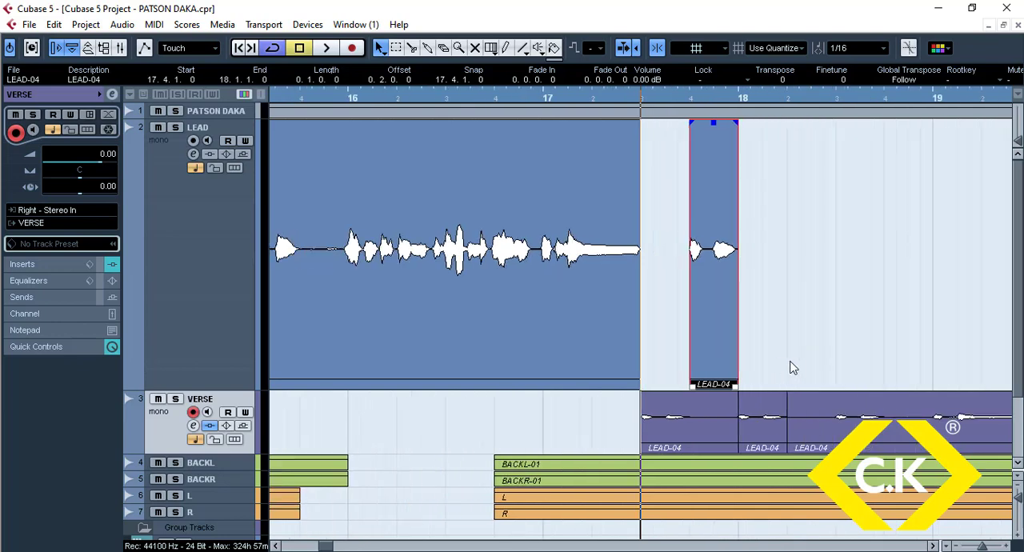
left_click_drag(715, 350, 868, 356)
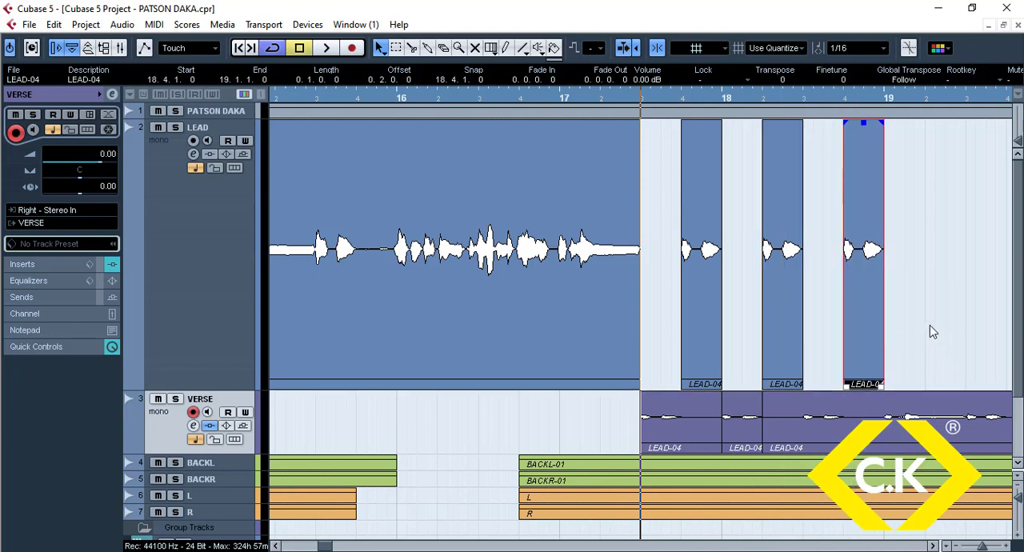
Step: Add short fade-ins and fade-outs to the three one-beat LEAD-04 copies on the LEAD track
left_click_drag(929, 325, 678, 326)
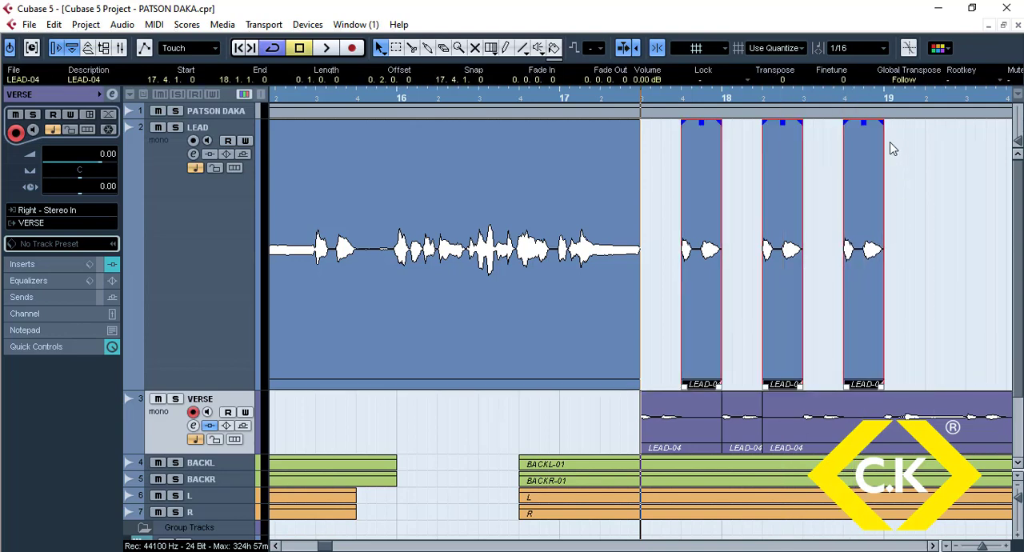
left_click_drag(883, 122, 851, 124)
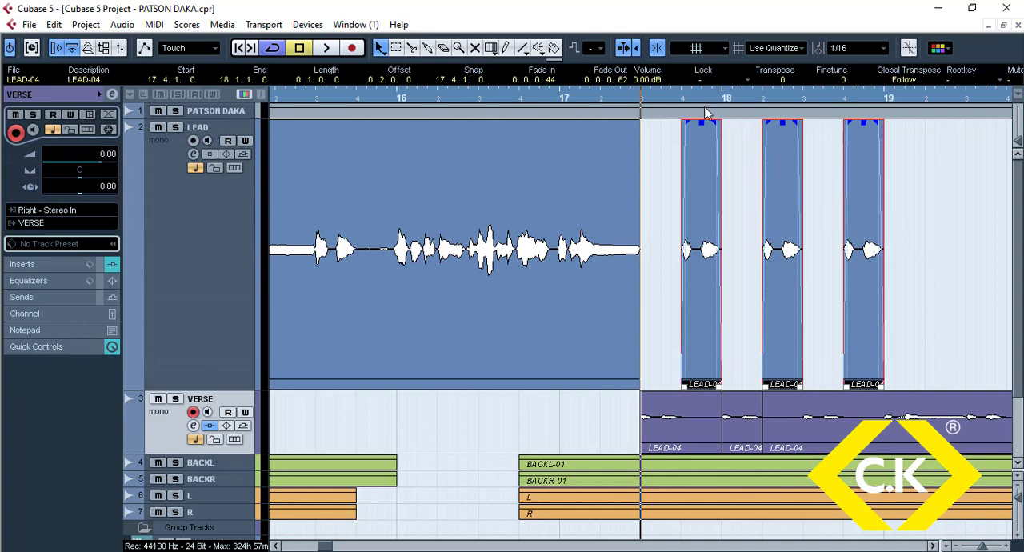
Step: Play back the passage with the three repeated vocal pieces from just before bar 17.3 to hear the effect
left_click_drag(682, 97, 694, 113)
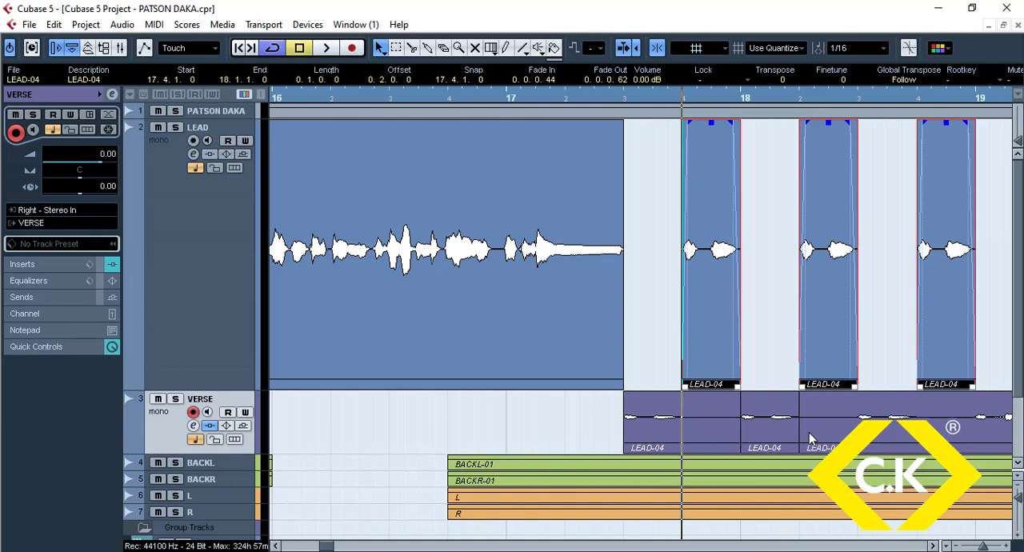
left_click(594, 102)
key("space")
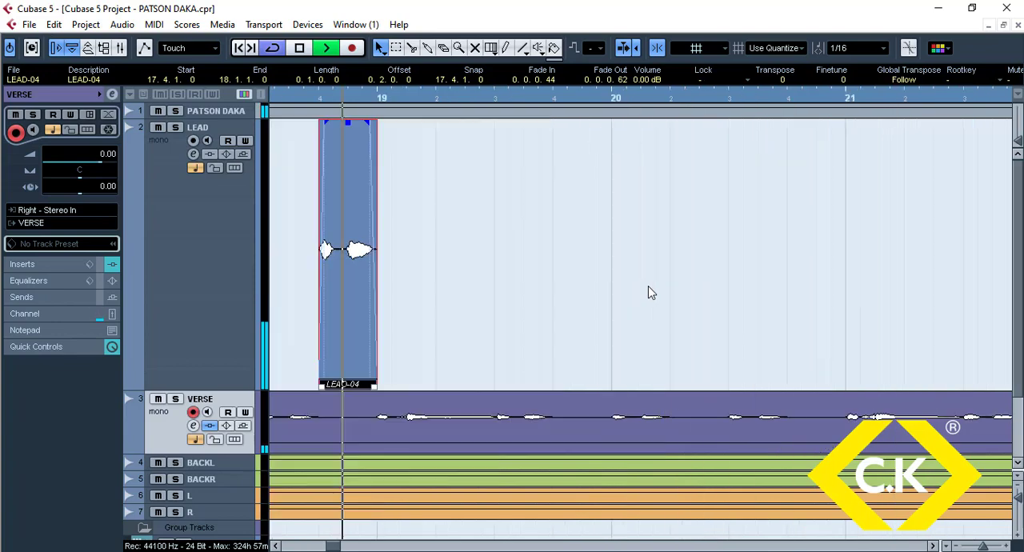
key("space")
key("g")
key("g")
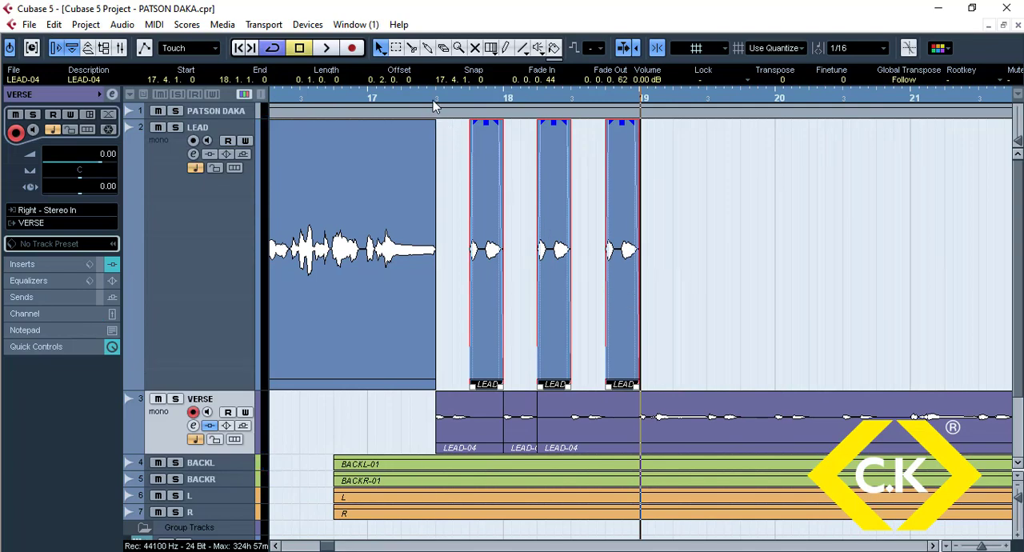
Step: Bounce the three selected LEAD-04 copies into one clip and replace the original events
left_click_drag(434, 106, 437, 126)
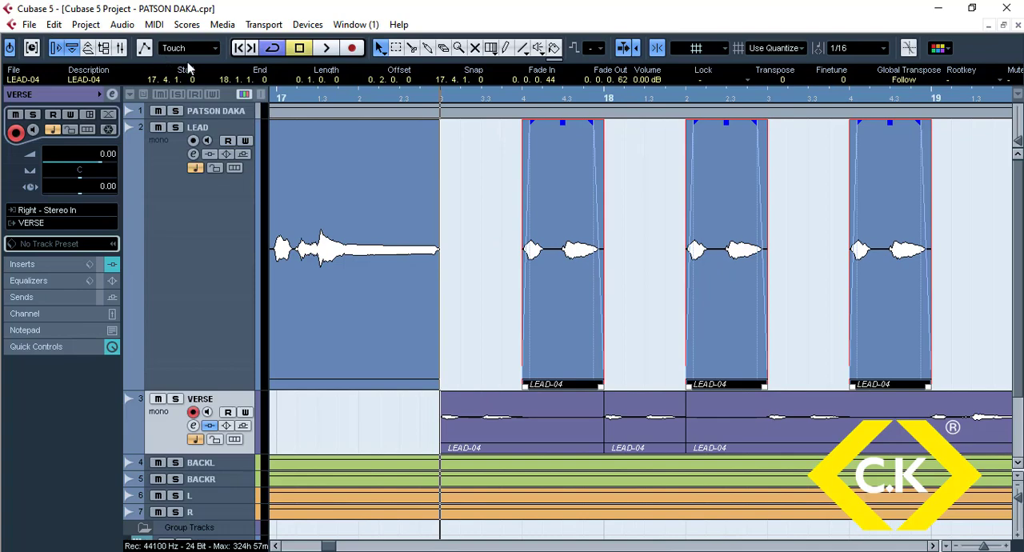
left_click(121, 26)
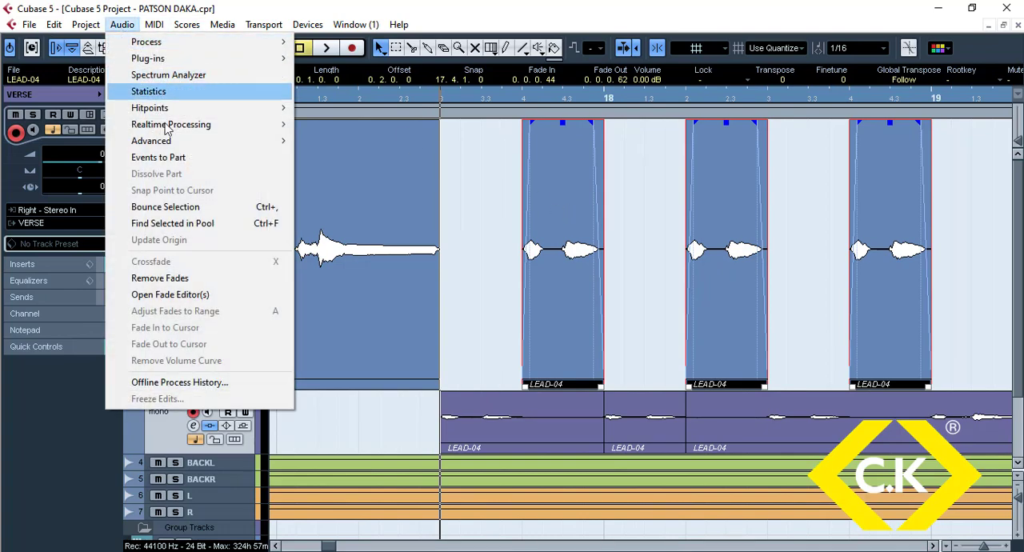
left_click(202, 209)
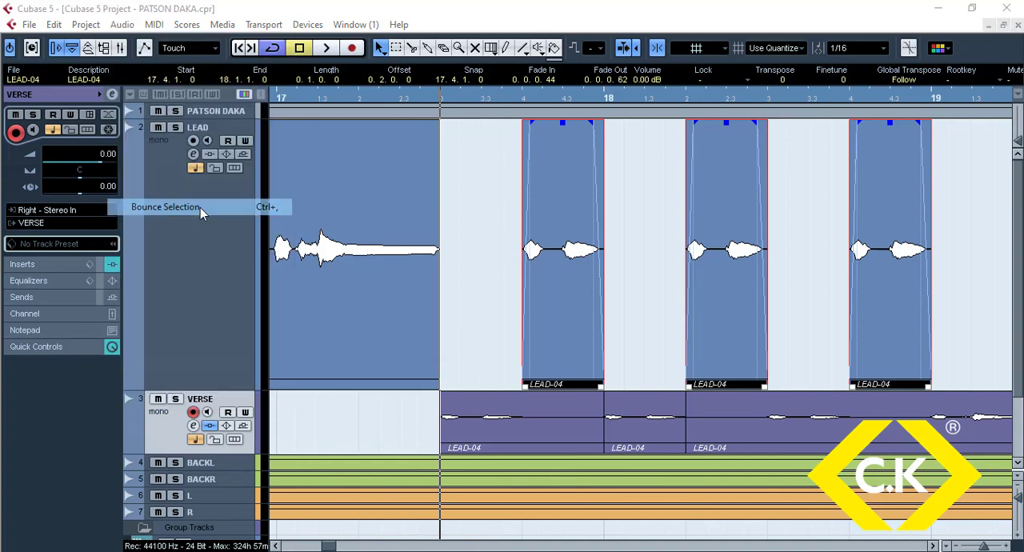
left_click(483, 340)
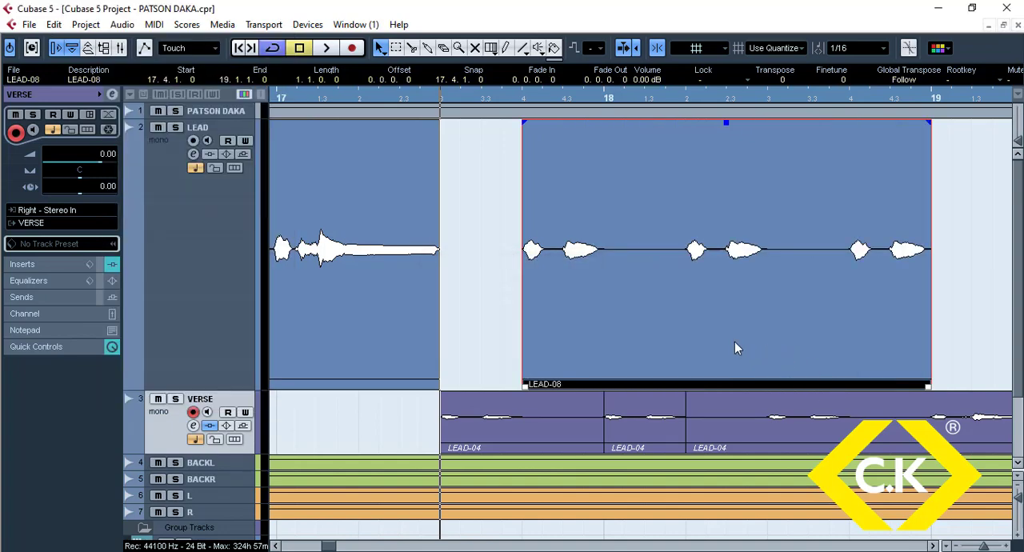
Step: Open the bounced clip in the Sample Editor and activate VariAudio Pitch & Warp to detect its pitch segments
double_click(627, 264)
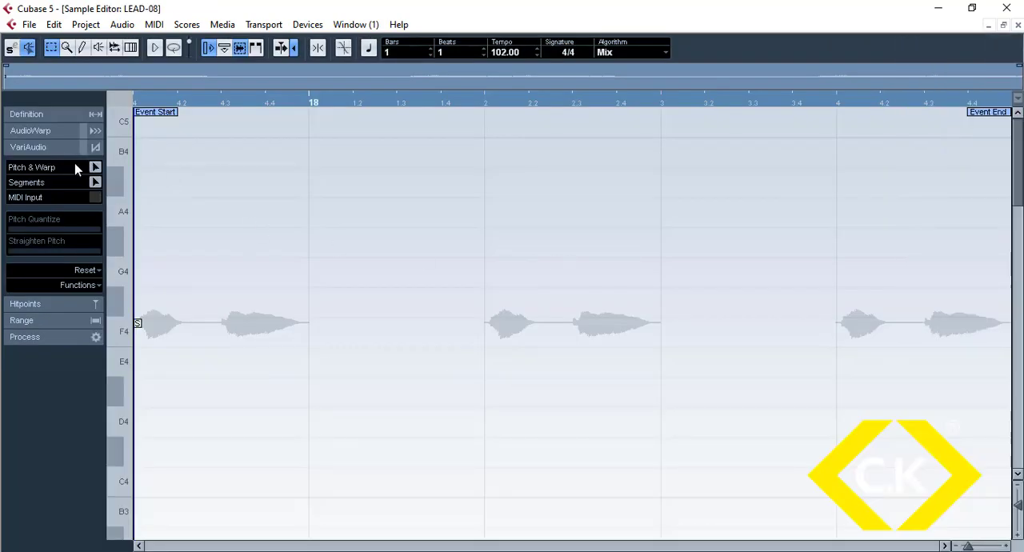
left_click(37, 148)
left_click(37, 147)
left_click(94, 167)
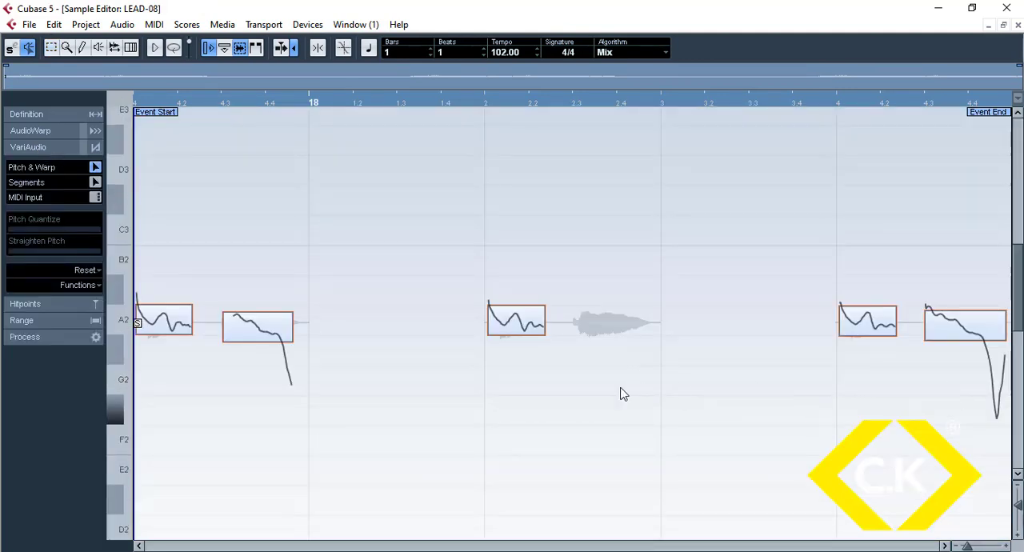
Step: Apply full Pitch Quantize and about half Straighten Pitch to all detected segments of the clip
left_click_drag(948, 413, 164, 269)
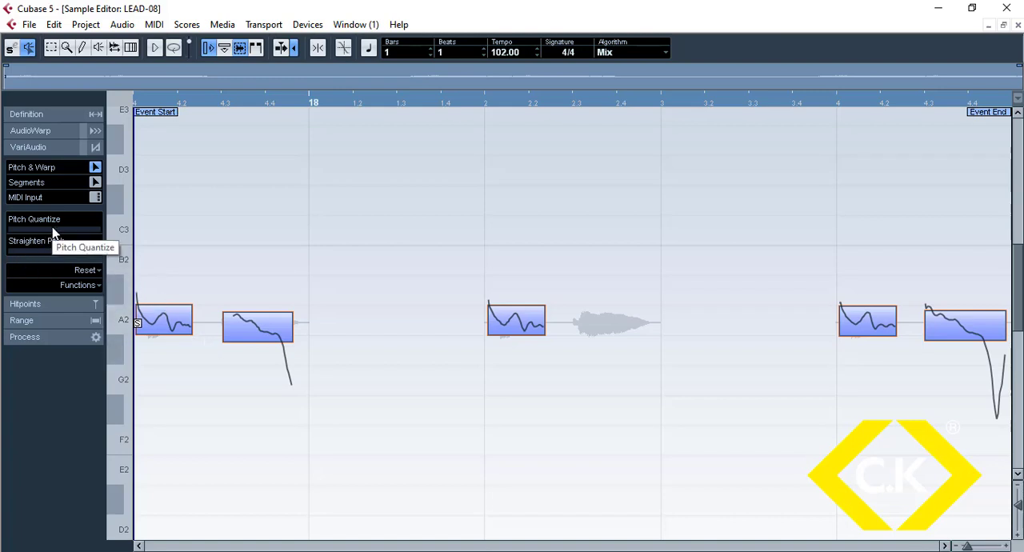
left_click_drag(50, 233, 140, 242)
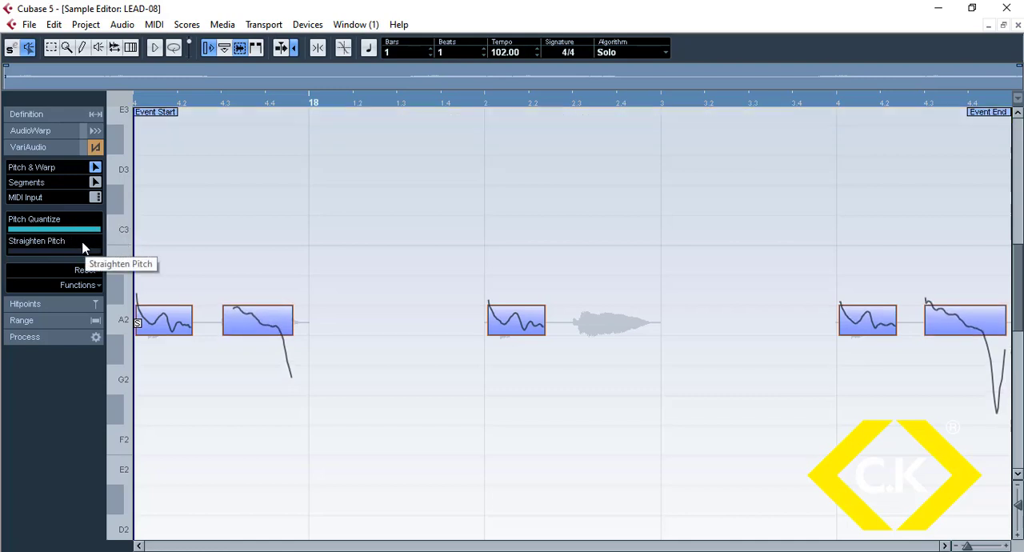
left_click(152, 320)
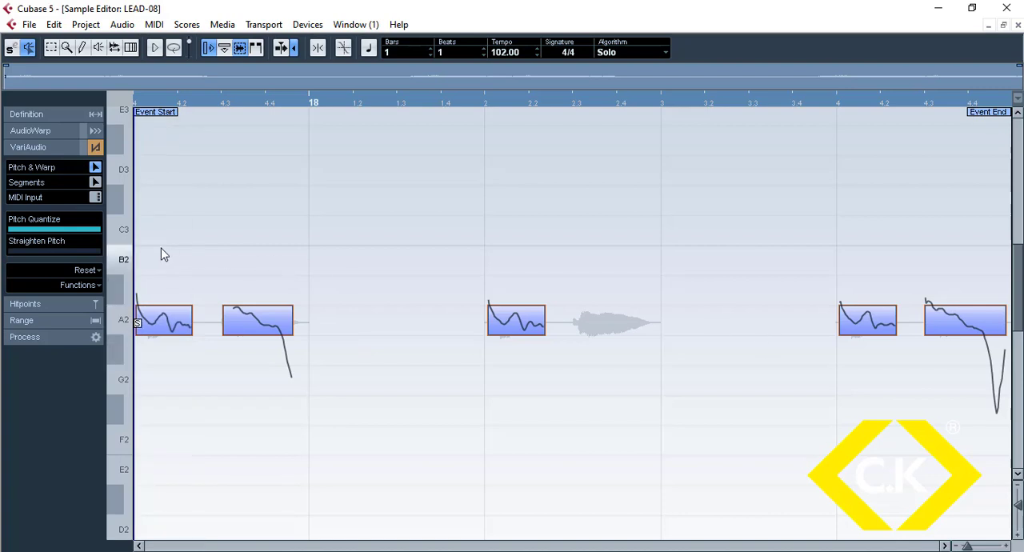
left_click(35, 252)
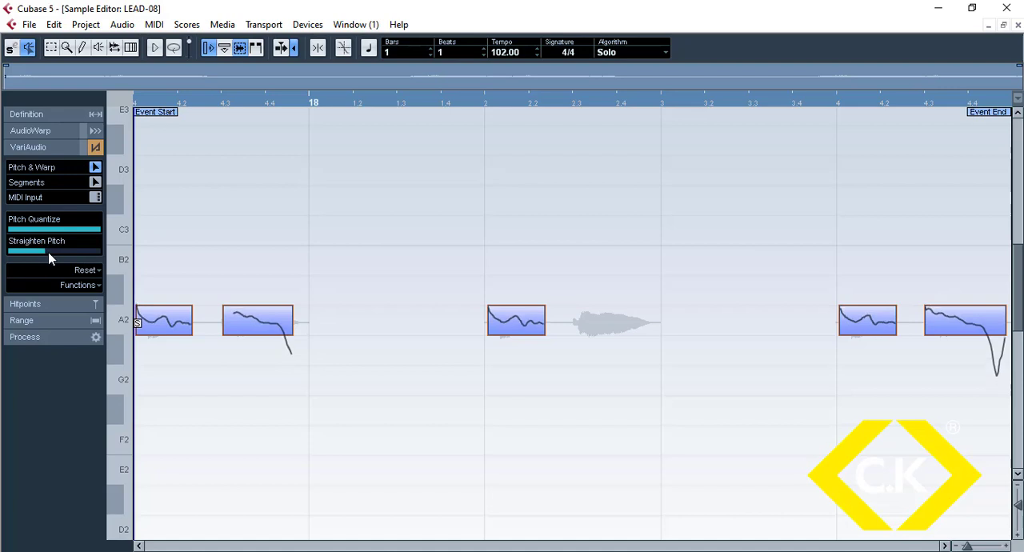
left_click(55, 252)
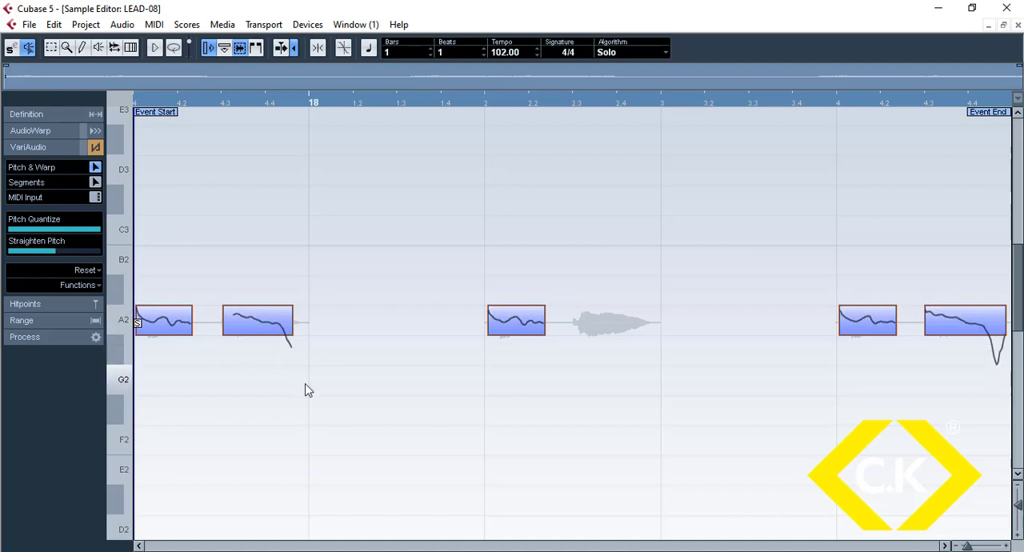
left_click(280, 396)
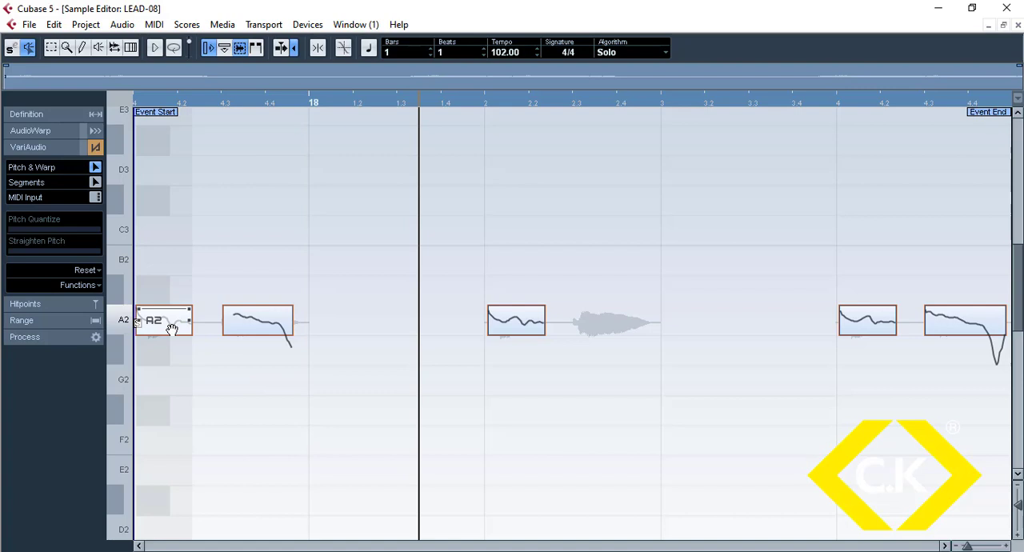
Step: Move the first four pitch segments to G3, E3, C3 and B2 in order, leaving the last one in place
left_click_drag(171, 331, 167, 174)
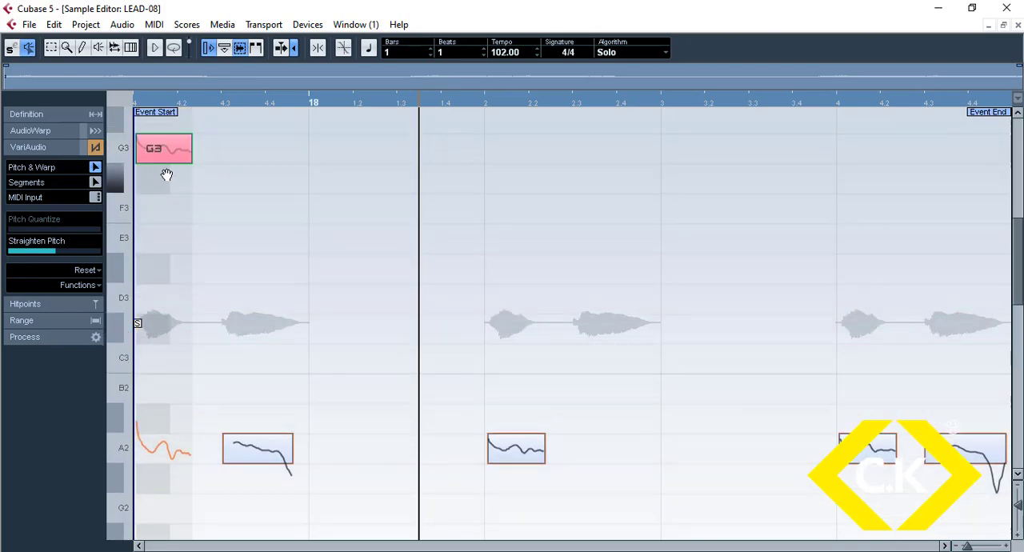
left_click_drag(256, 453, 268, 242)
left_click(518, 447)
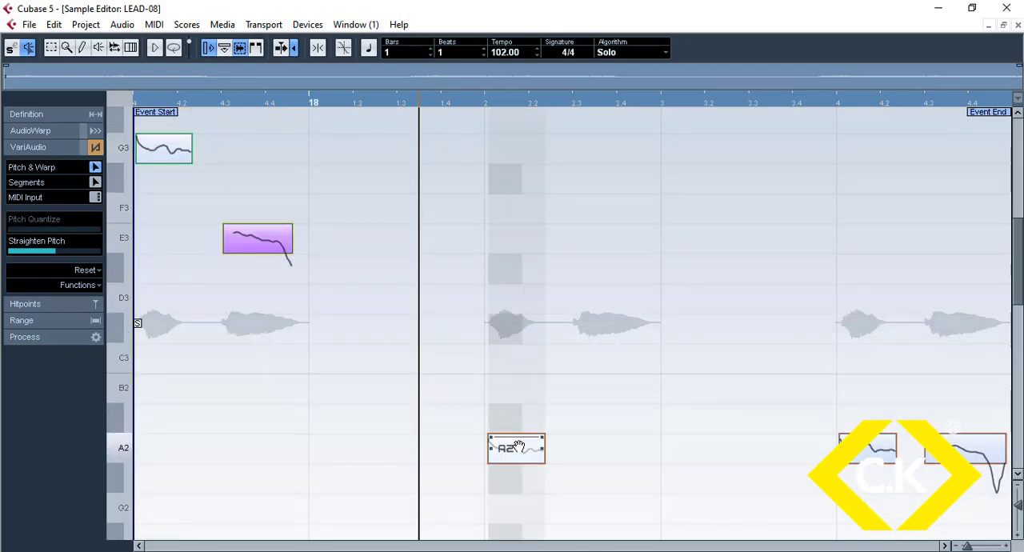
left_click_drag(520, 451, 523, 366)
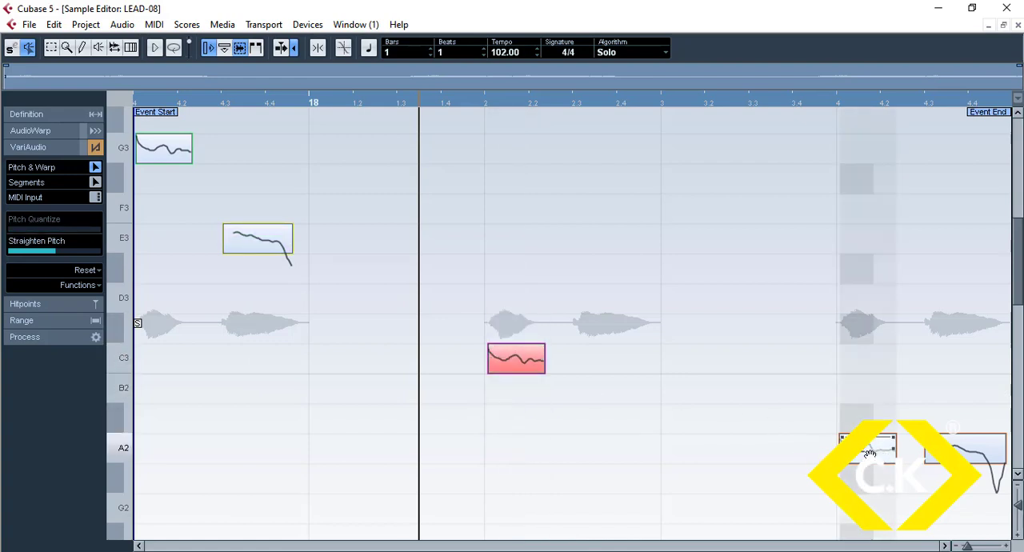
left_click_drag(869, 454, 869, 389)
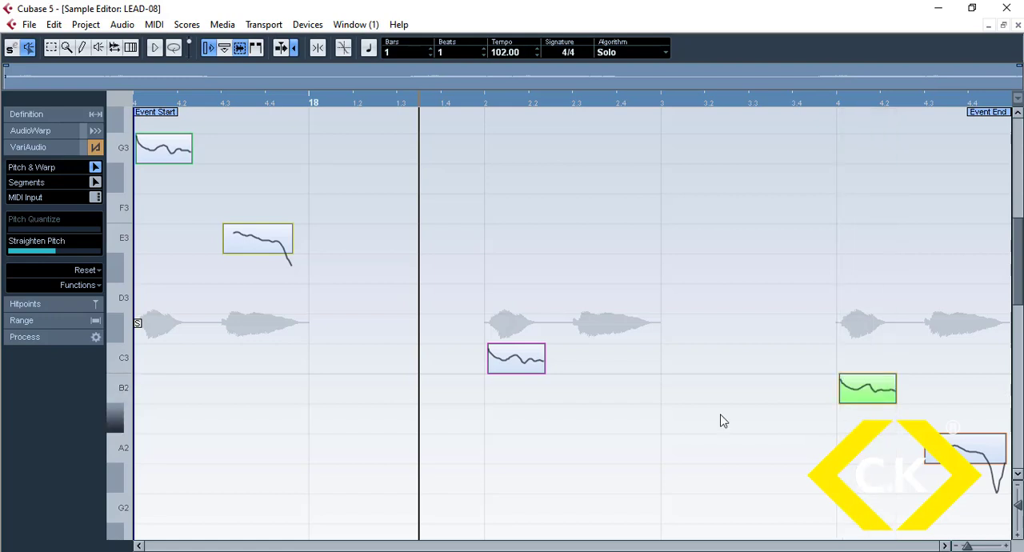
Step: Check the re-pitched segments from the clip's start and close the Sample Editor
left_click(139, 104)
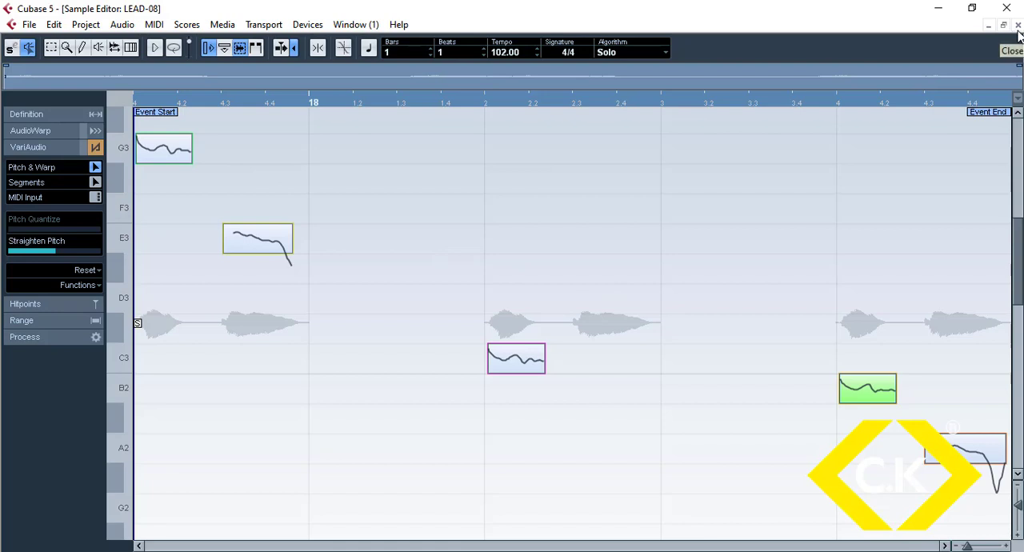
left_click(679, 415)
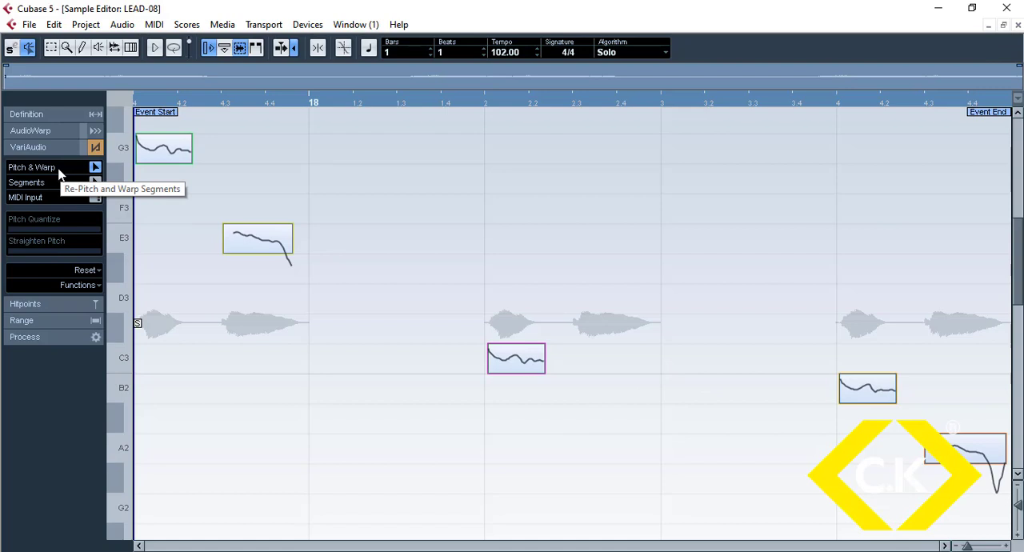
left_click(94, 167)
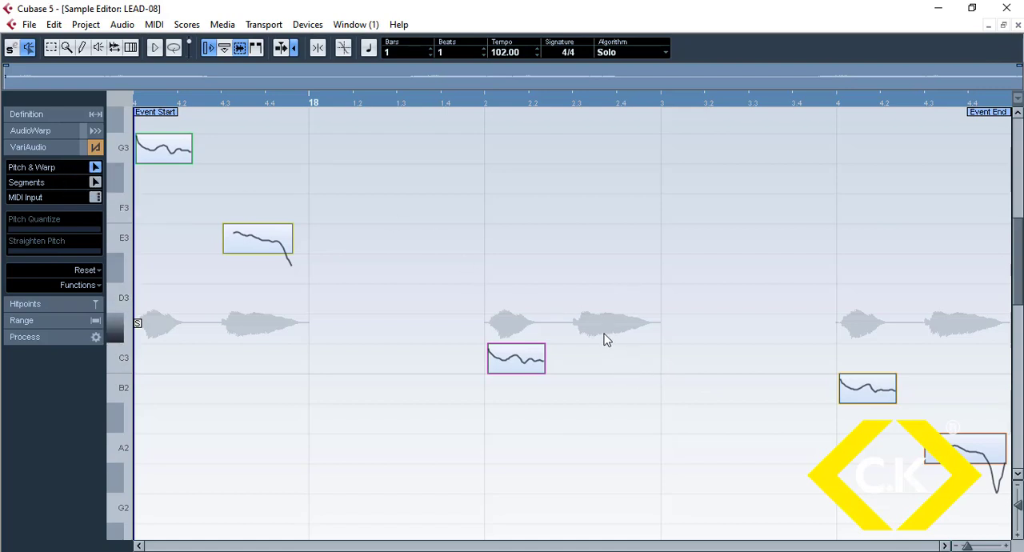
key("Return")
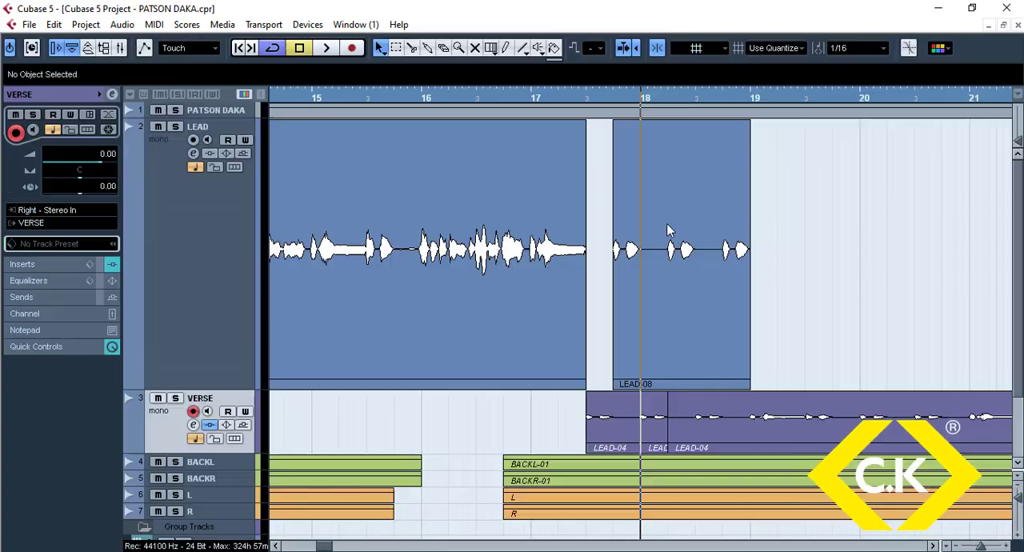
Step: Split the LEAD-08 clip on the LEAD track at 18.2.3, 18.3 and 18.2, isolating the middle phrase's two syllables
key("h")
key("h")
key("h")
key("h")
key("h")
key("h")
key("h")
left_click(773, 289)
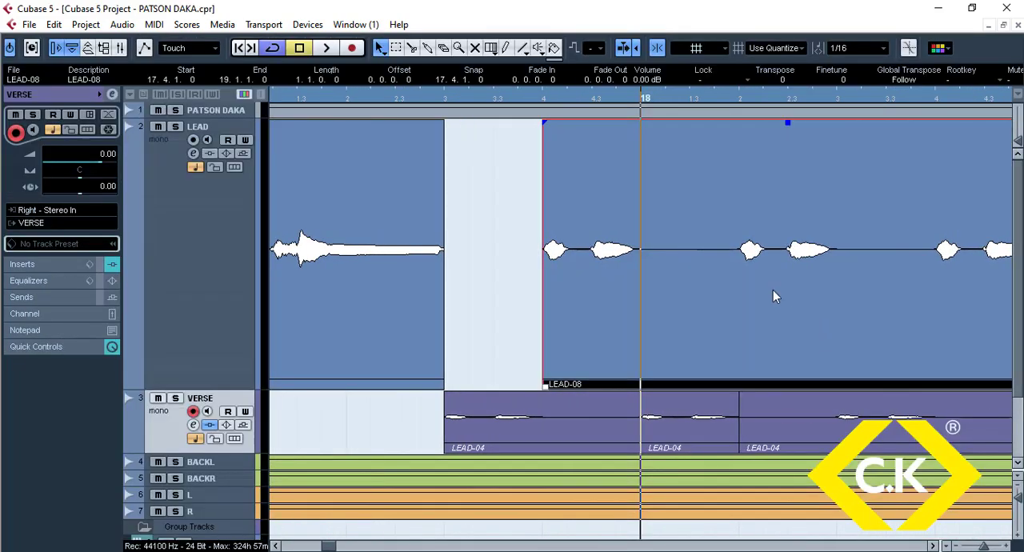
left_click(788, 298, "alt")
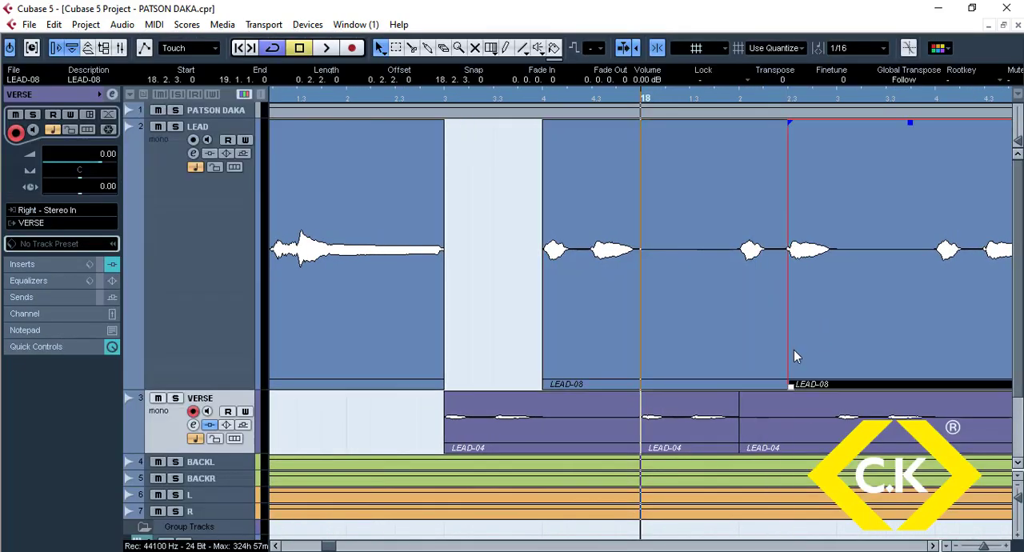
left_click(841, 282, "alt")
left_click(738, 284, "alt")
left_click(806, 280, "shift")
Step: Set the quantize grid to 1/32, trim the two middle pieces to leave a small gap, and add short fades to them
left_click_drag(788, 123, 774, 123)
left_click(764, 320)
mouse_move(788, 387)
left_mouse_down()
mouse_move(763, 387)
mouse_move(777, 386)
left_mouse_up()
left_click(803, 302)
left_click(855, 49)
left_click(864, 146)
left_click_drag(777, 123, 790, 123)
Step: Bounce the two middle pieces between 18.2 and 18.3 into one clip, replacing the original events
left_click(758, 317, "shift")
key("b")
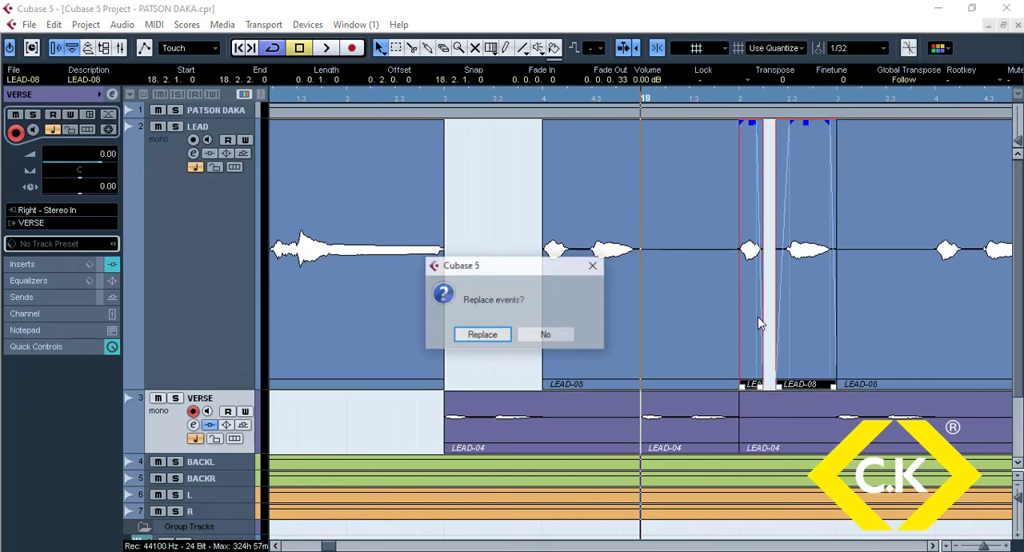
key("Return")
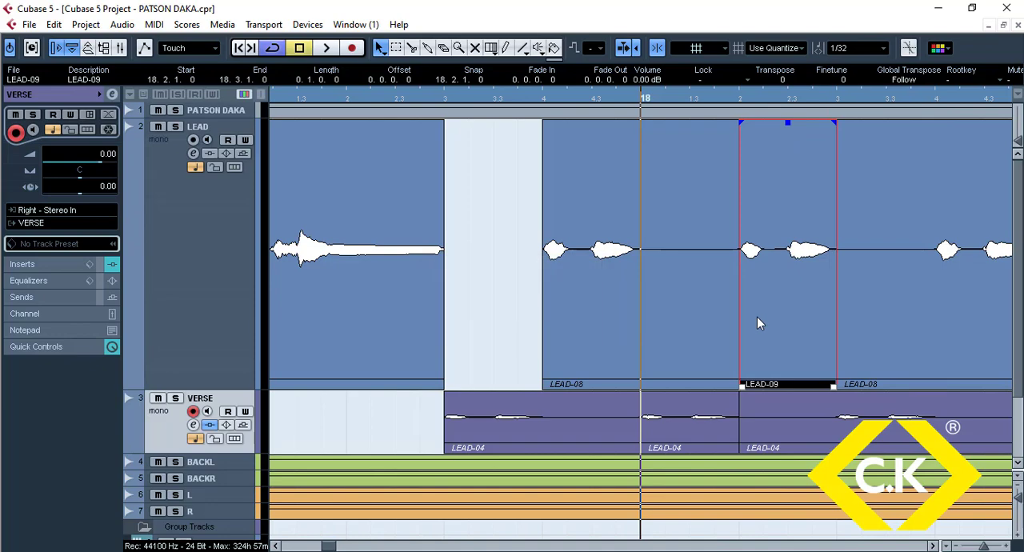
Step: Open the LEAD-09 clip in VariAudio with Pitch & Warp and move its first segment to D3 and its second to C3
double_click(757, 317)
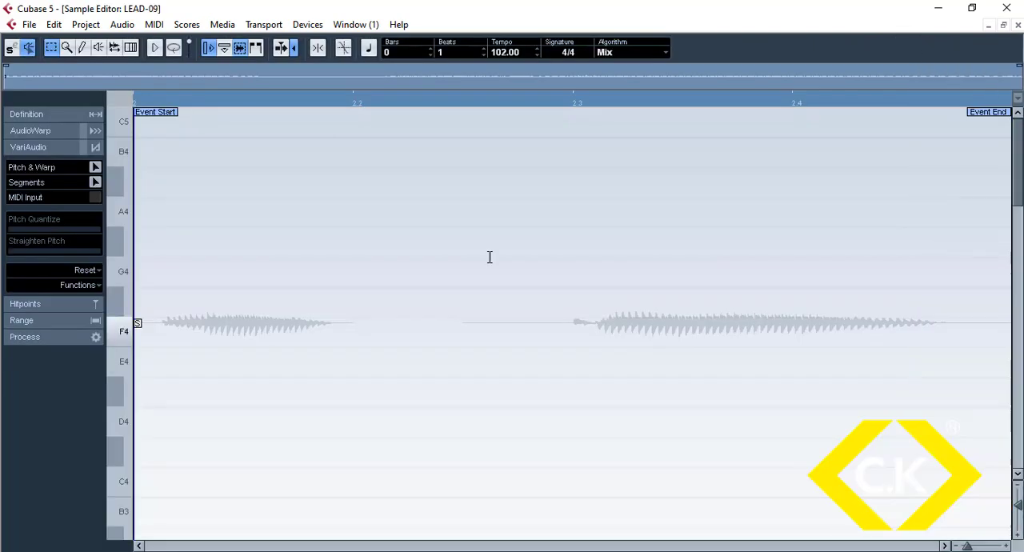
left_click(93, 167)
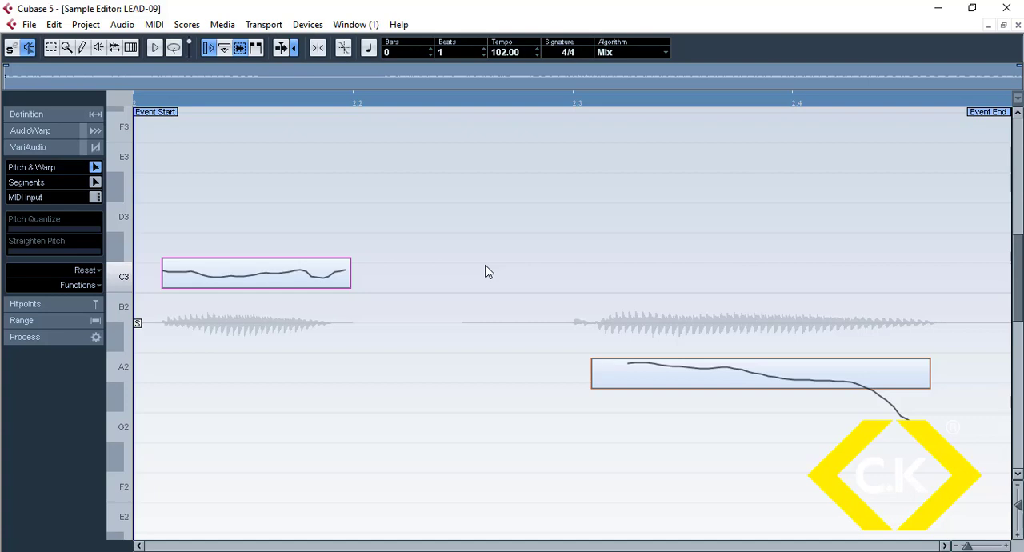
left_click(273, 281)
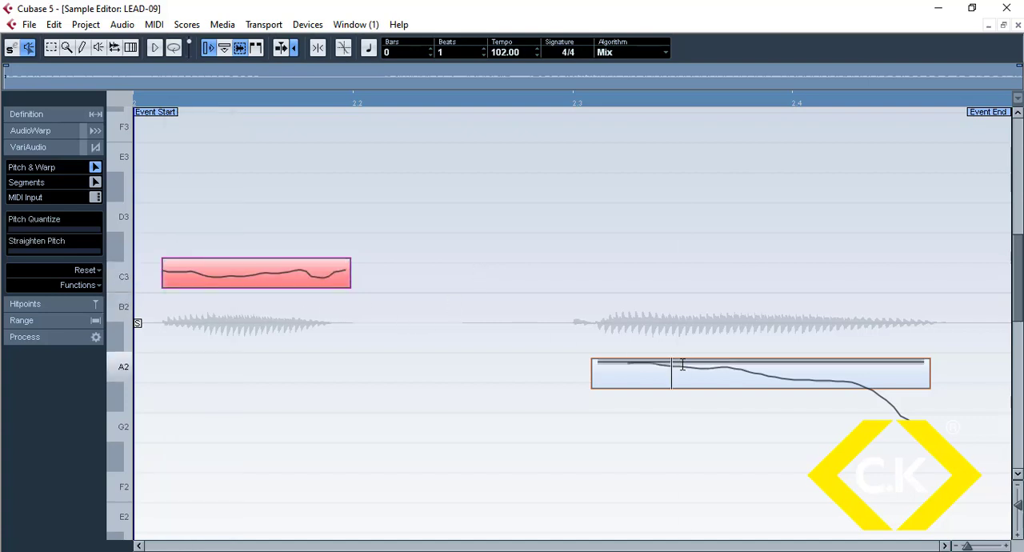
mouse_move(685, 377)
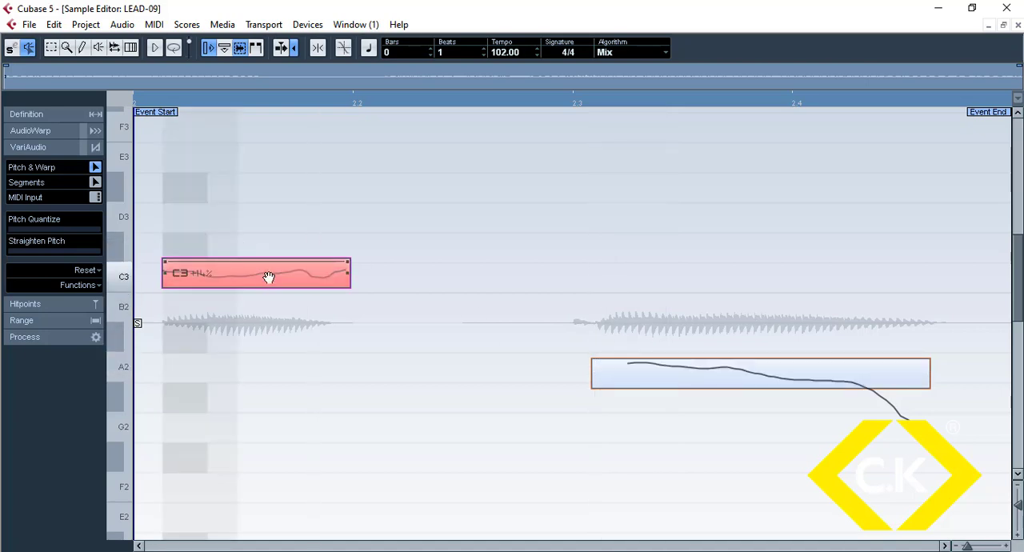
left_click_drag(270, 278, 281, 218)
left_click_drag(686, 382, 697, 280)
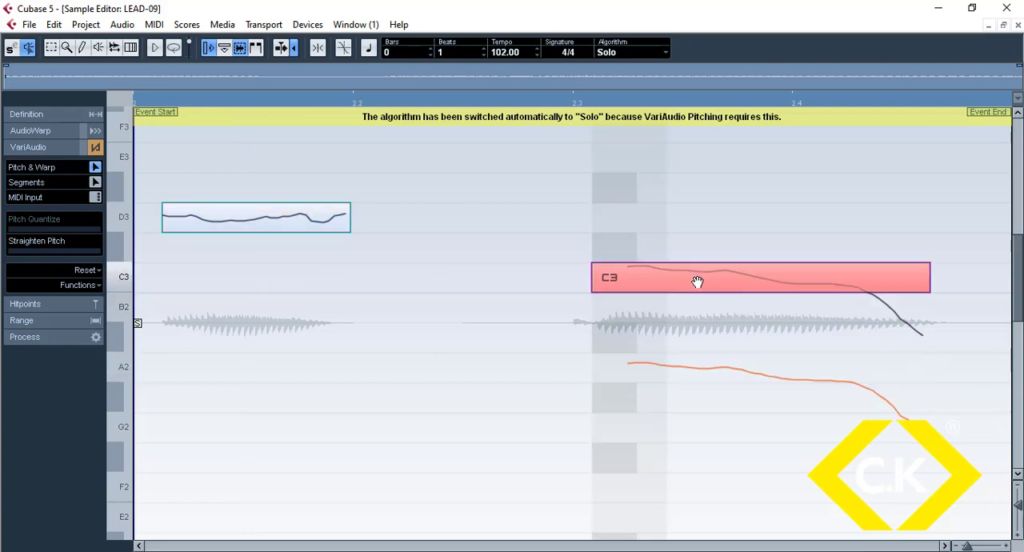
scroll(663, 347, "up", 2)
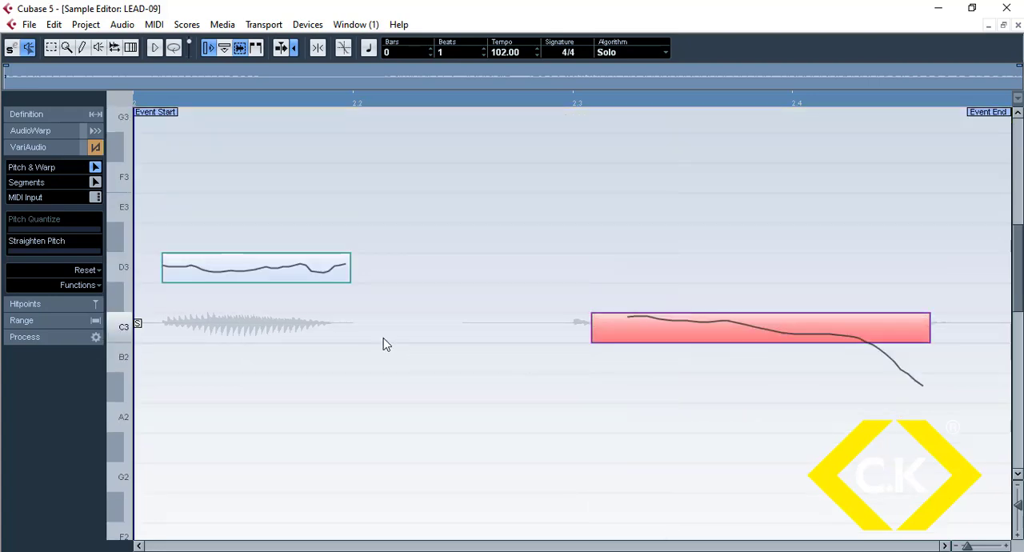
Step: Close the Sample Editor and play the LEAD phrases from about 17.3 to hear the re-pitched LEAD-09 clip in context
left_click(1018, 25)
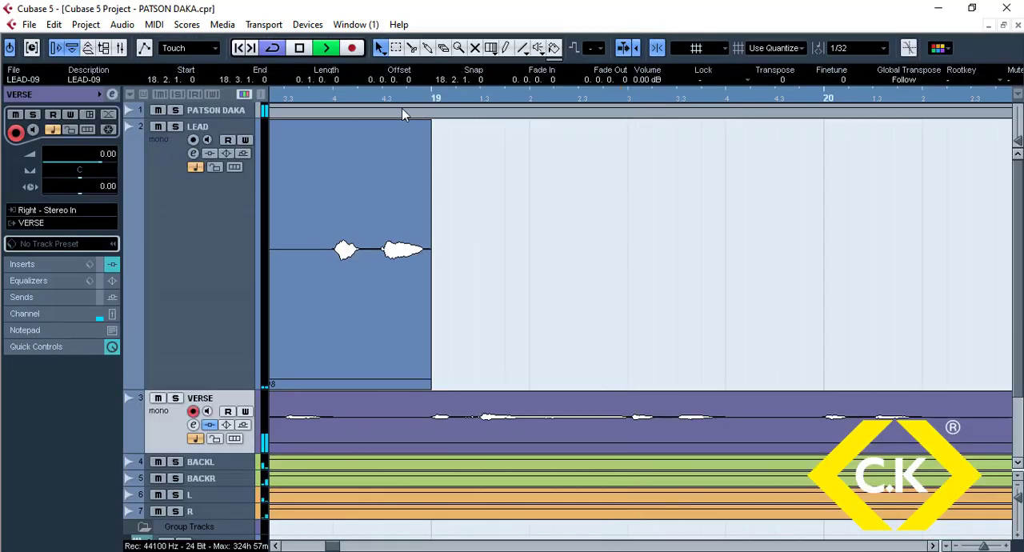
key("g")
key("g")
key("g")
key("g")
key("g")
left_click(336, 95)
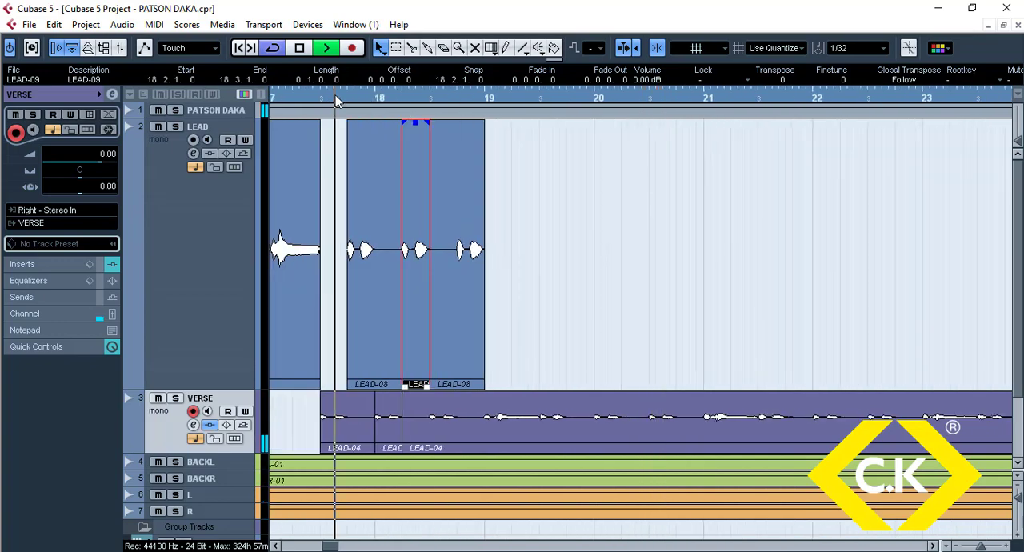
key("h")
key("h")
key("h")
key("h")
key("h")
key("h")
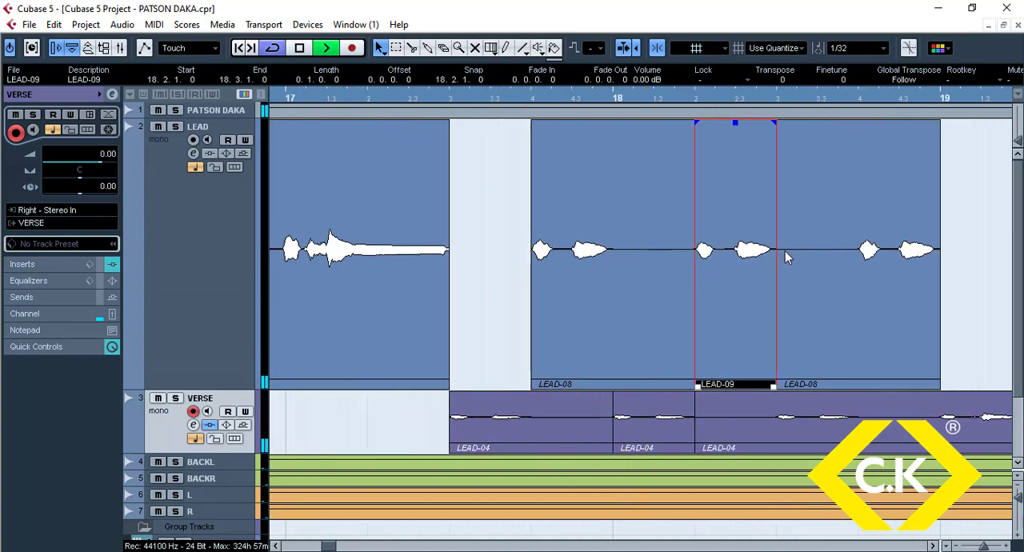
key("space")
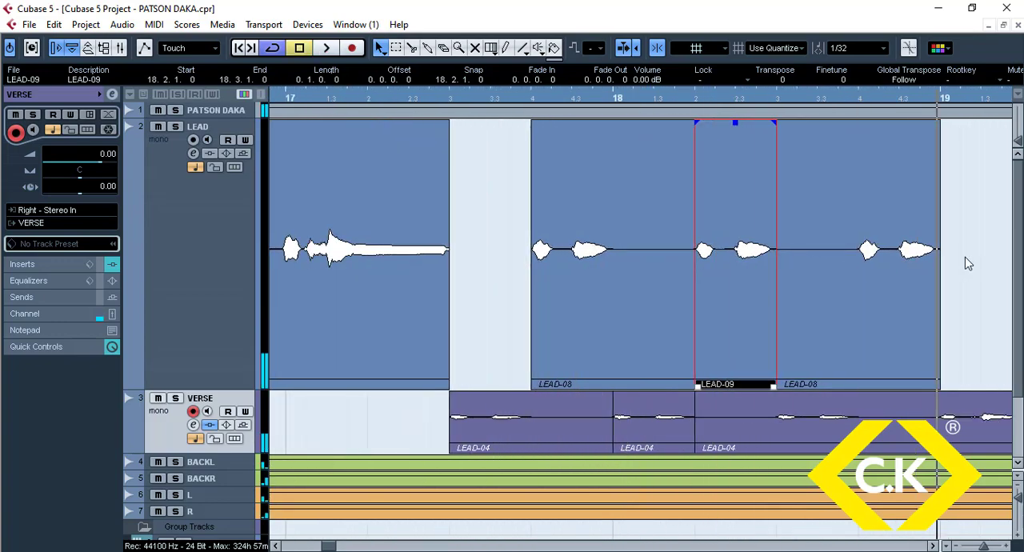
Step: Bounce the three LEAD clips between 17.4 and 19.1 into one clip, replacing the original events
left_click(966, 290)
left_click(634, 291)
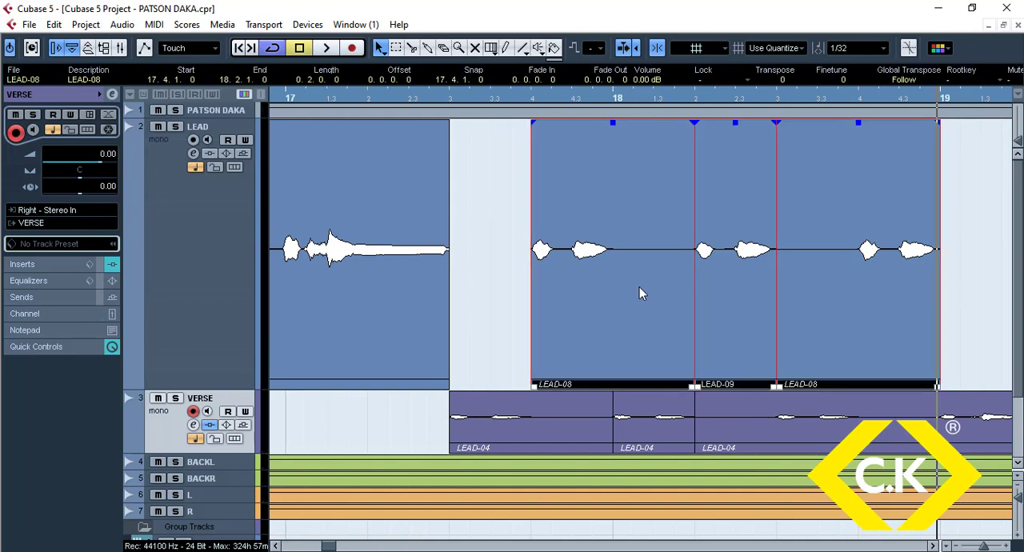
key("b")
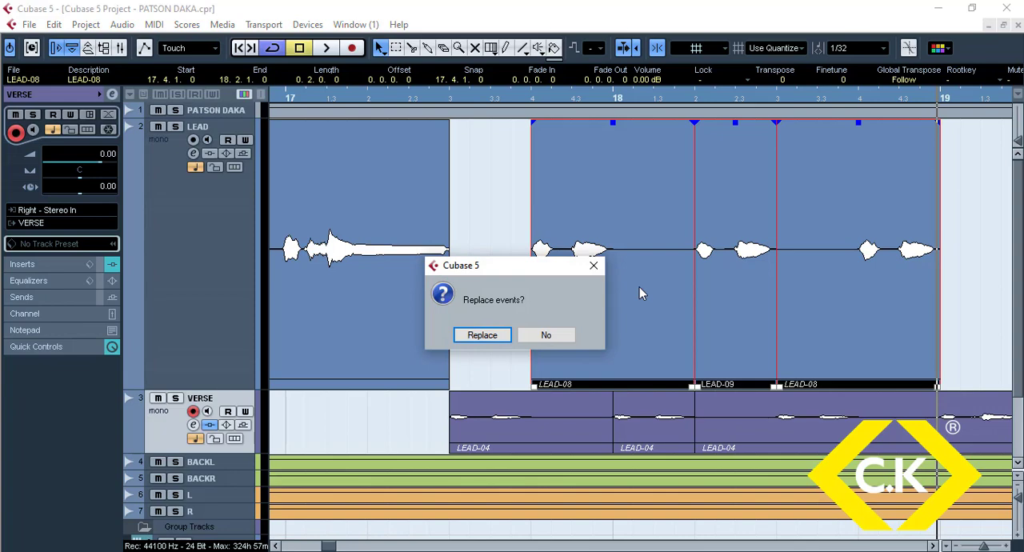
key("Return")
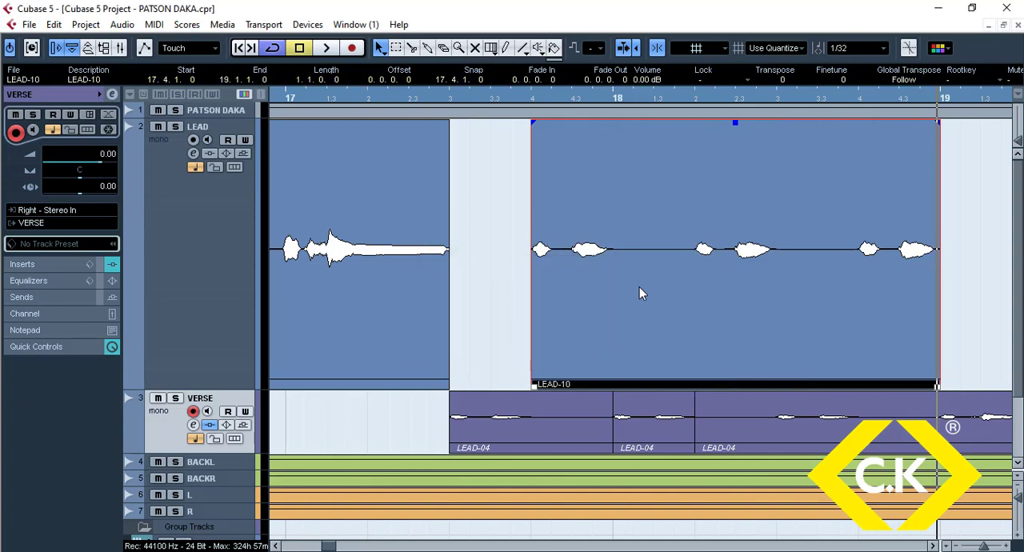
Step: Play back the bounced LEAD-10 clip from just after bar 17 to check the melodic echo
key("g")
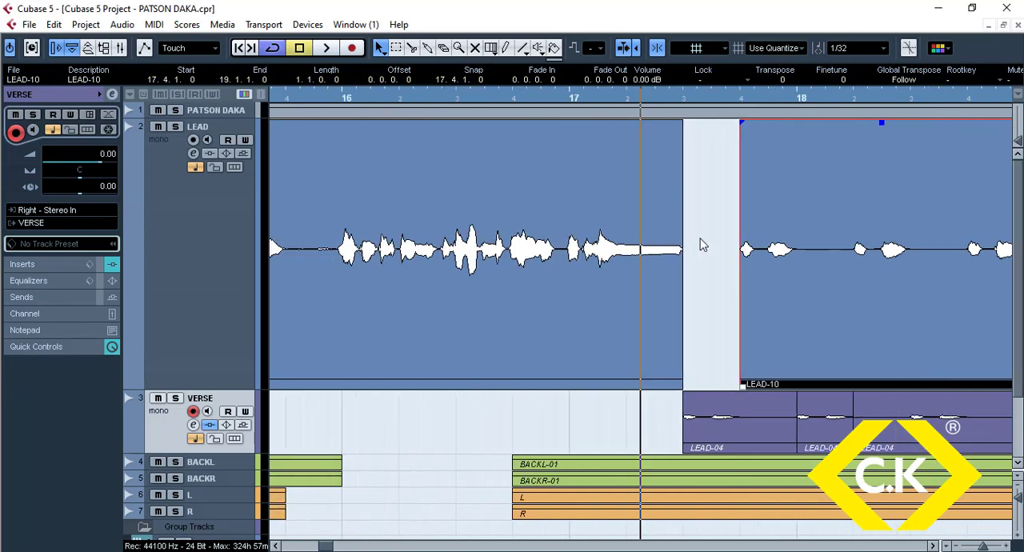
key("space")
key("g")
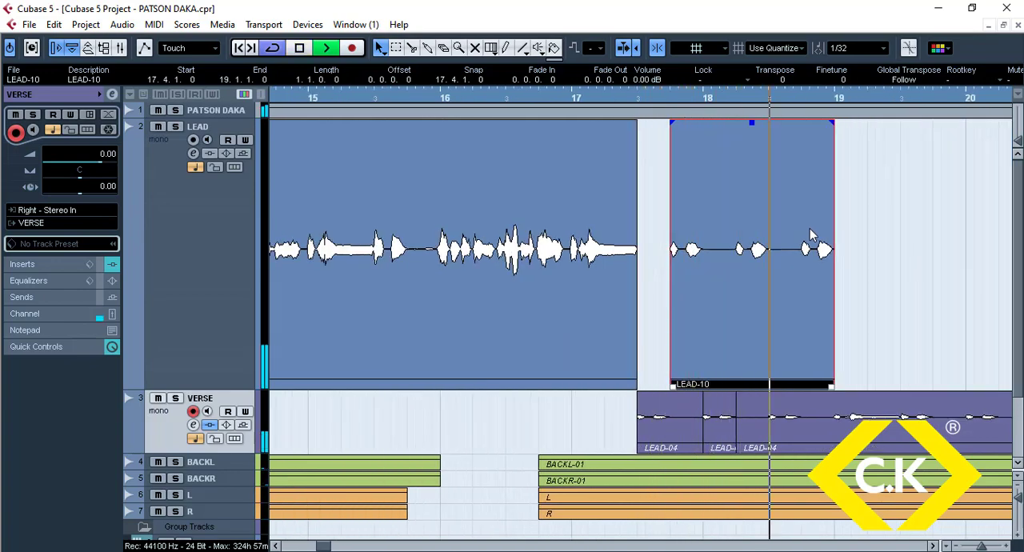
key("space")
key("g")
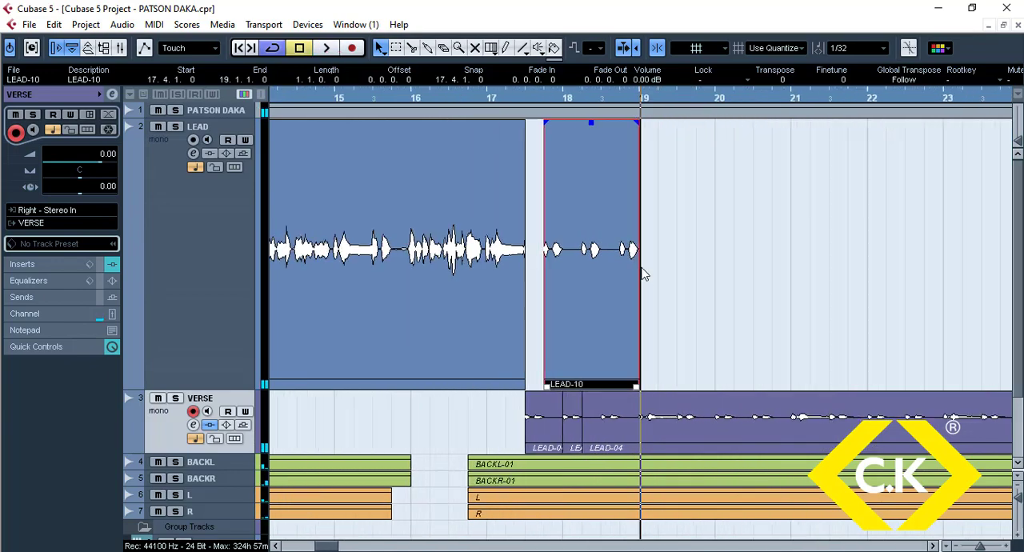
Step: Copy the LEAD-10 clip to 21.4 on the LEAD track and play the arrangement from about bar 17
left_click_drag(612, 250, 853, 250)
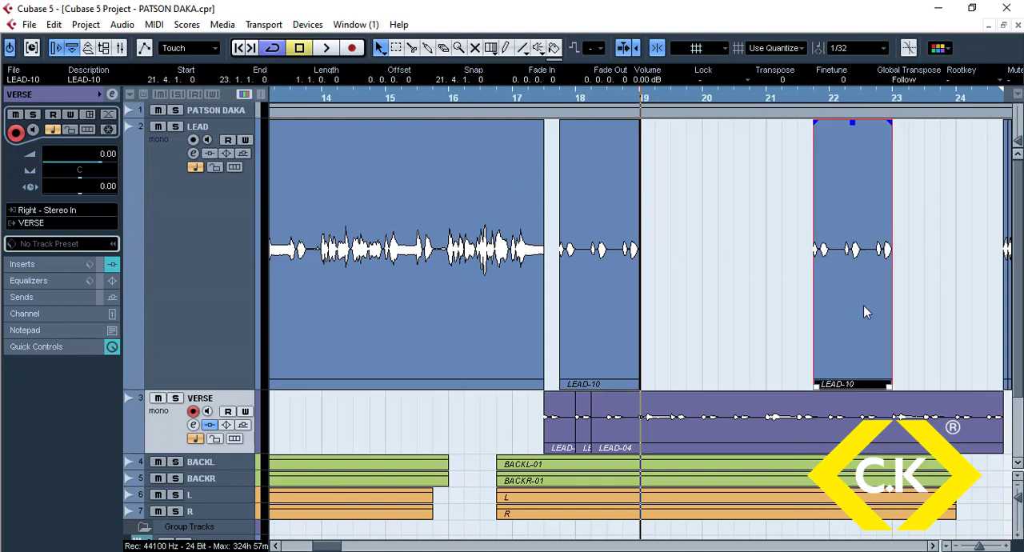
left_click(529, 98)
key("space")
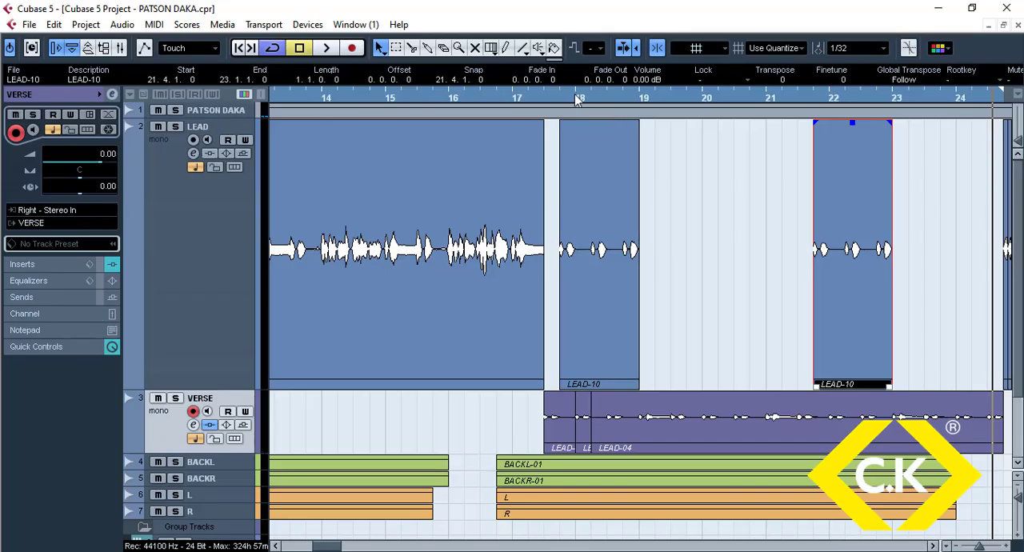
Step: Copy the VERSE track's short LEAD-04 clip at bar 18 to 19.4 on the LEAD track, and repeat it at 20.2 and 20.4
left_click_drag(575, 94, 569, 127)
left_click(616, 426)
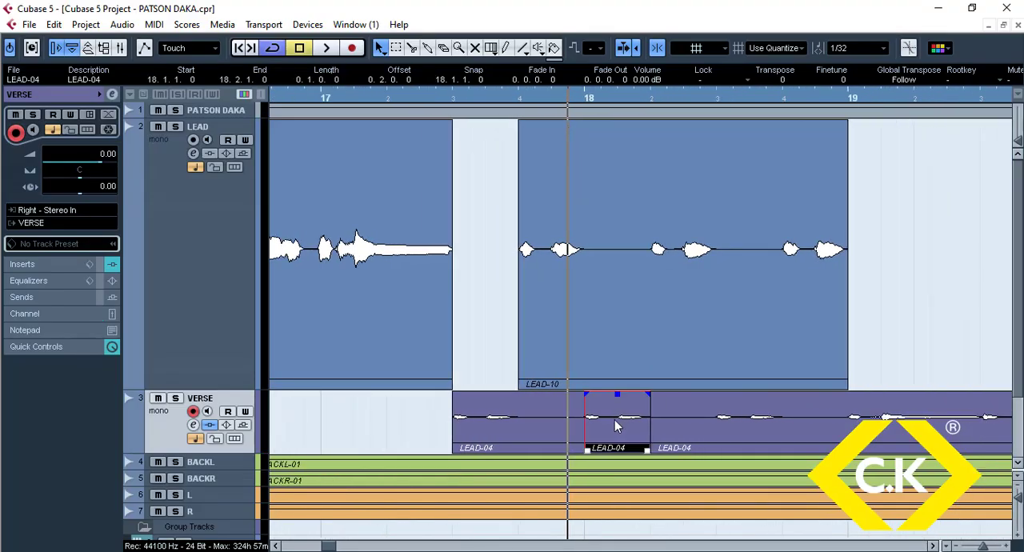
left_click_drag(617, 427, 948, 271)
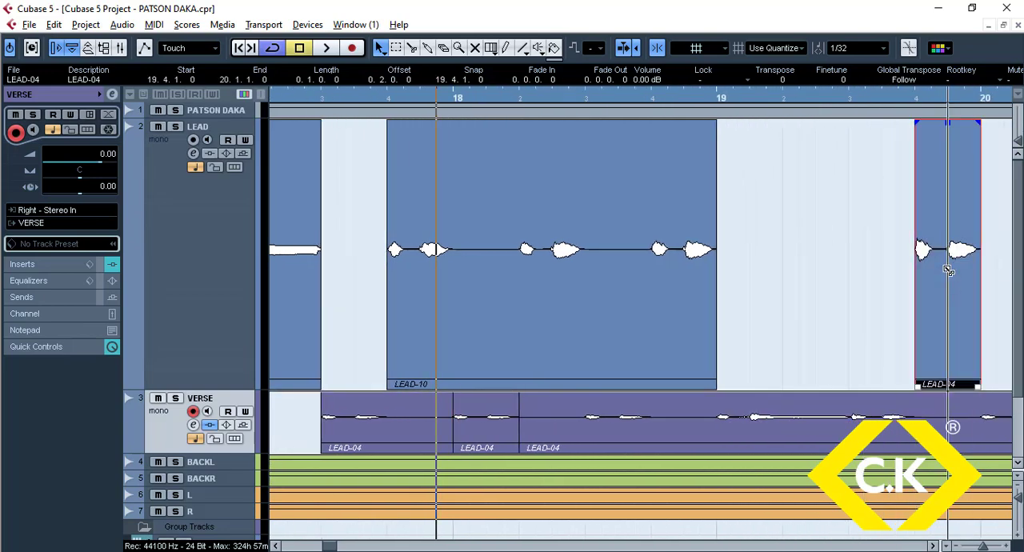
key("g")
key("g")
key("g")
key("g")
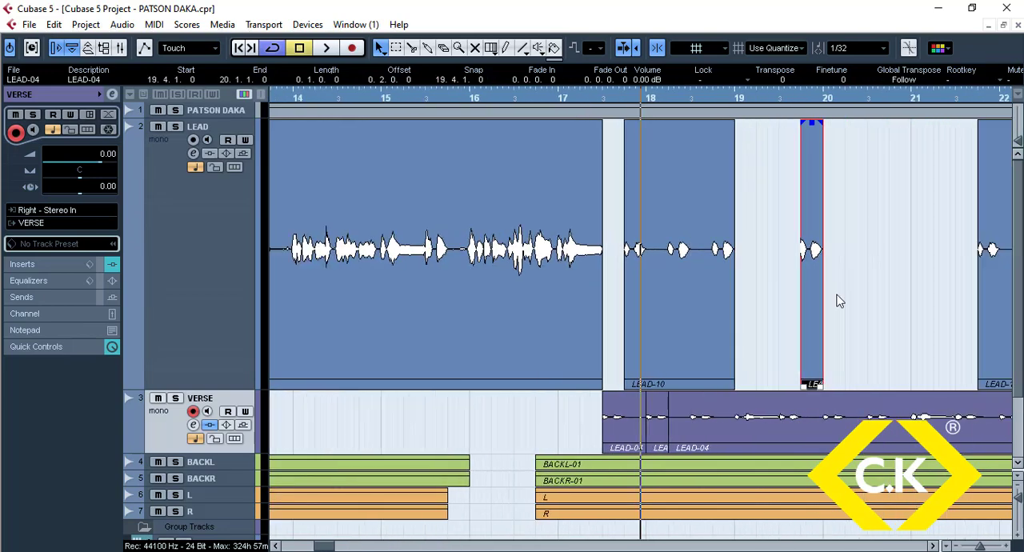
left_click_drag(813, 320, 783, 328)
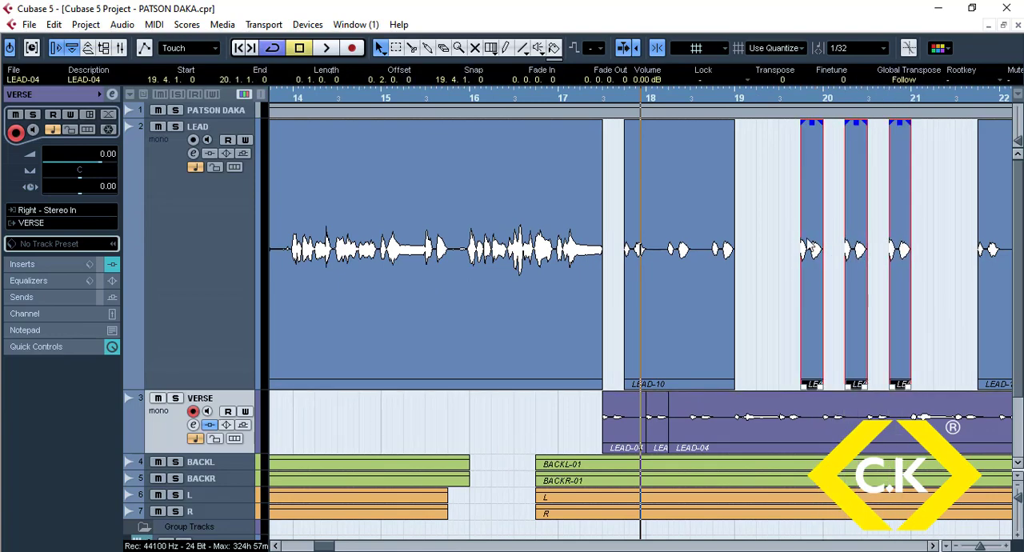
Step: Give the three LEAD-04 copies 0.0.0.49 fade-ins and fade-outs, and bounce them into one clip replacing the events
left_click_drag(804, 122, 820, 128)
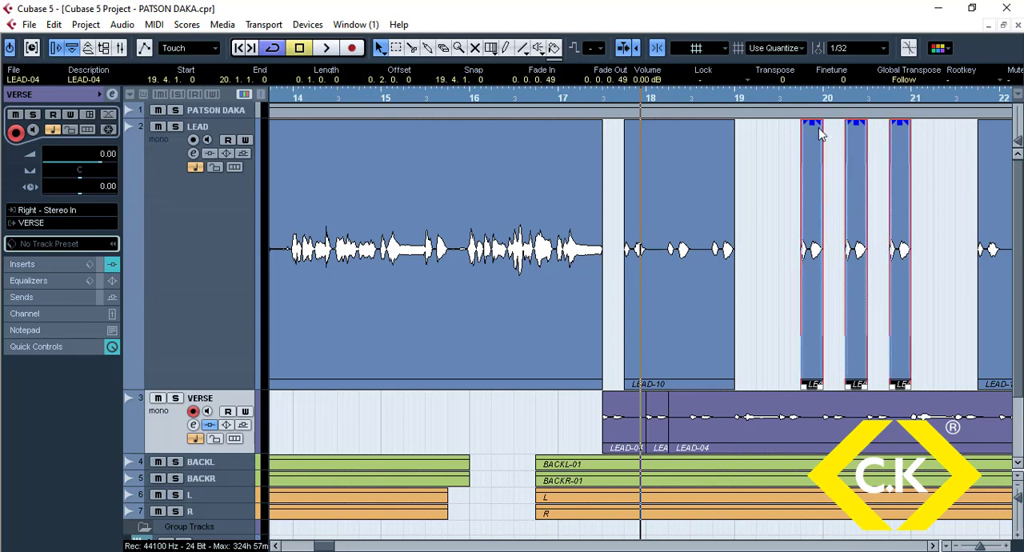
key("b")
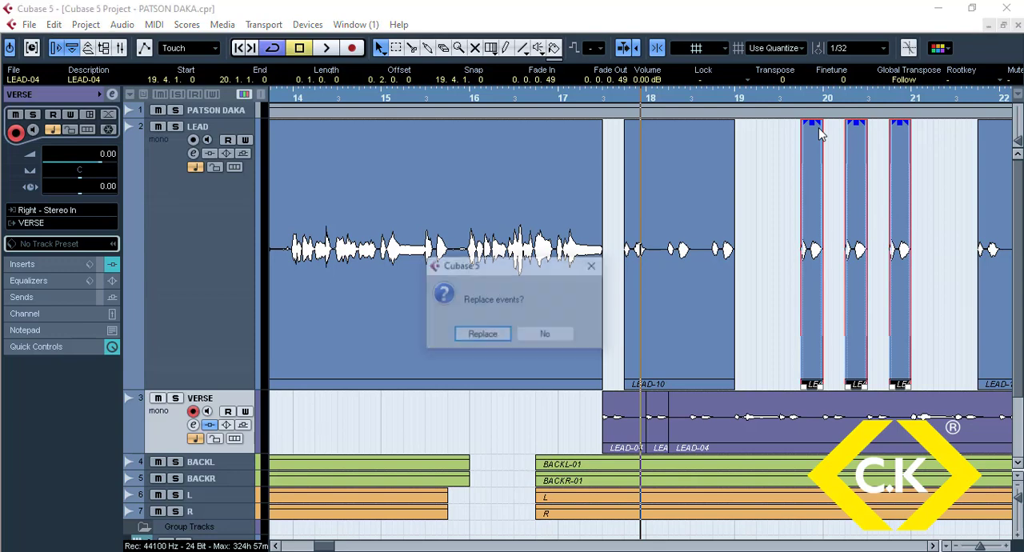
key("Return")
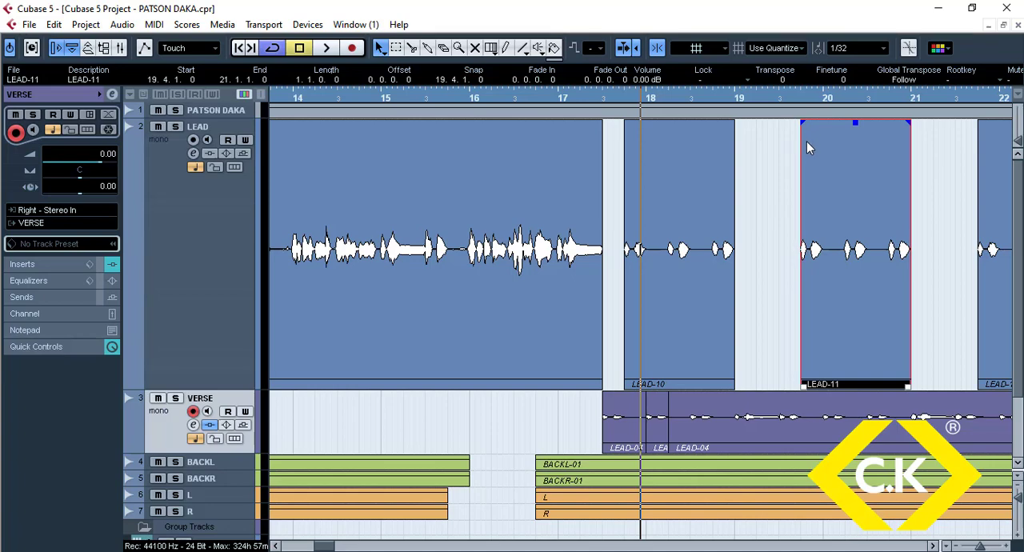
key("g")
key("g")
key("g")
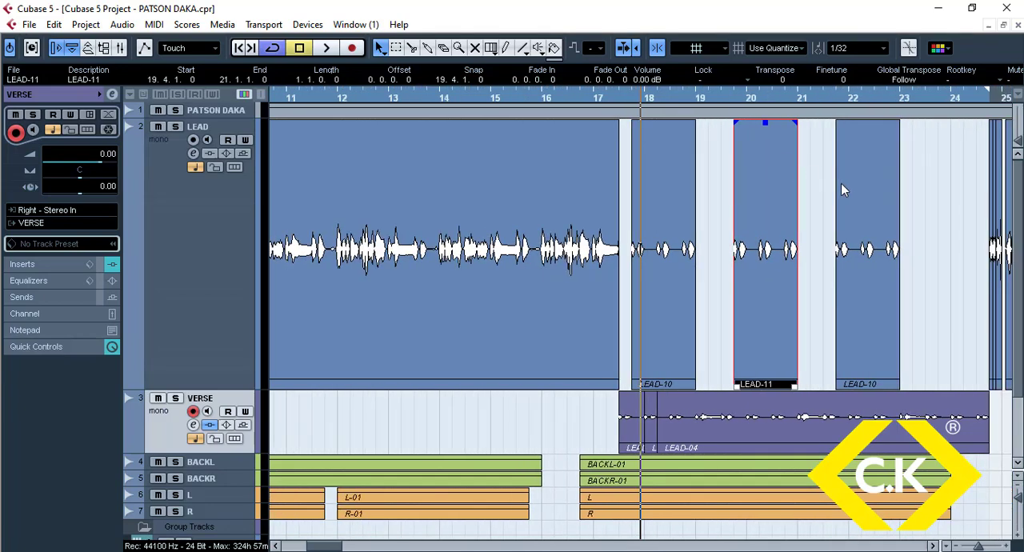
left_click_drag(784, 266, 969, 258)
left_click_drag(974, 258, 975, 260)
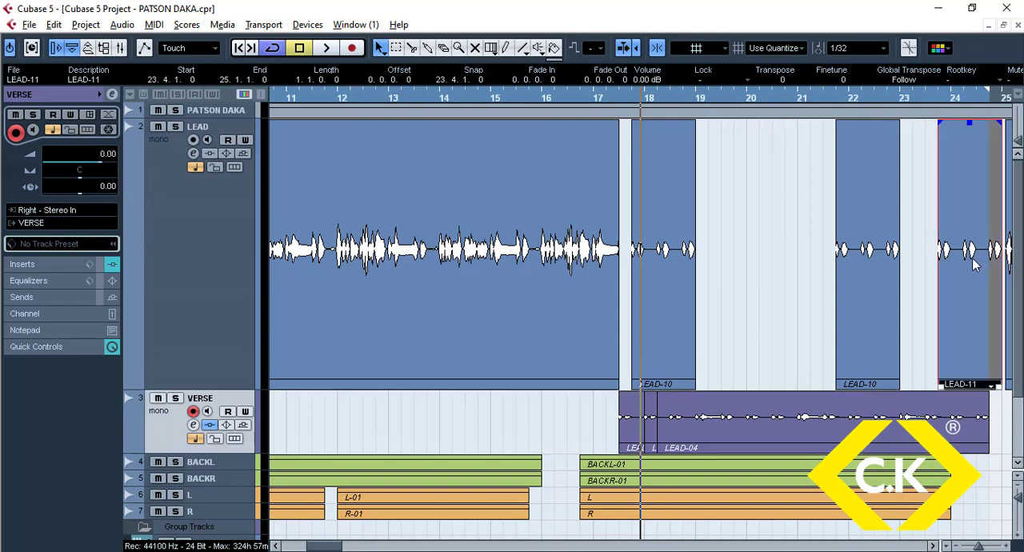
key("ctrl+z")
Step: Copy the LEAD-11 clip to 23.4 on the LEAD track and trim its end back to 24.3.4.60
left_click_drag(770, 253, 974, 264)
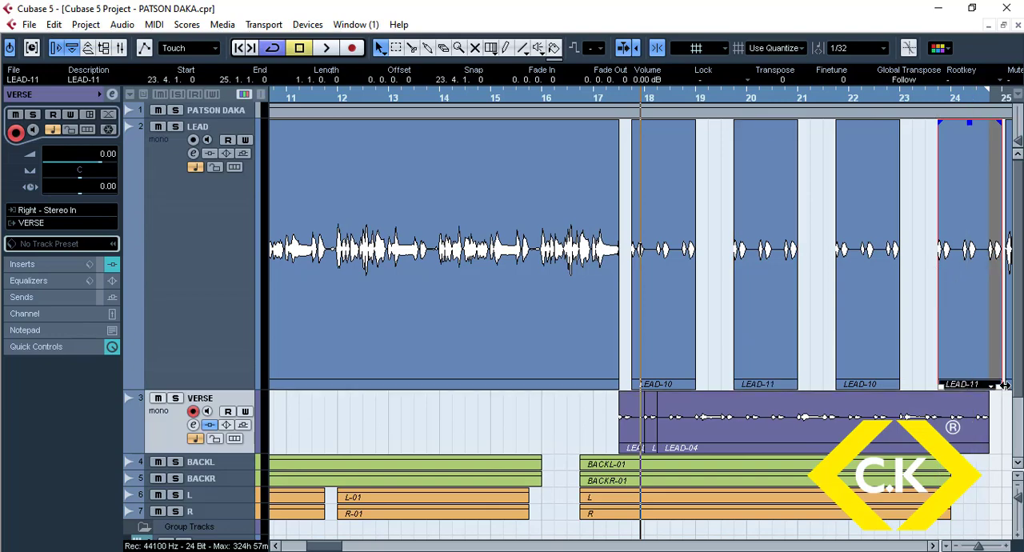
left_click_drag(1001, 386, 986, 384)
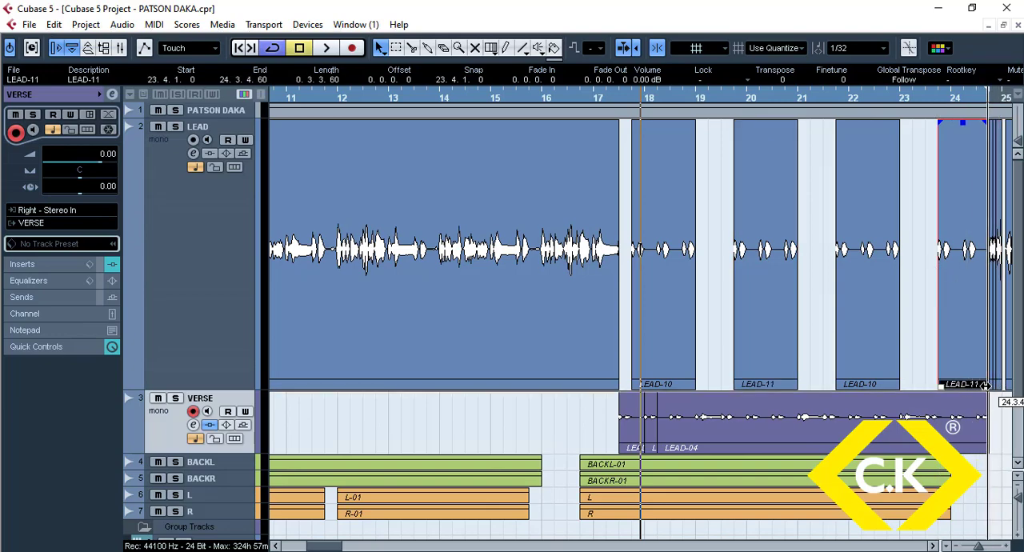
Step: Play back the repeated echo phrases while selecting the four LEAD-10 and LEAD-11 clips between 17.4 and bar 25
left_click(674, 293)
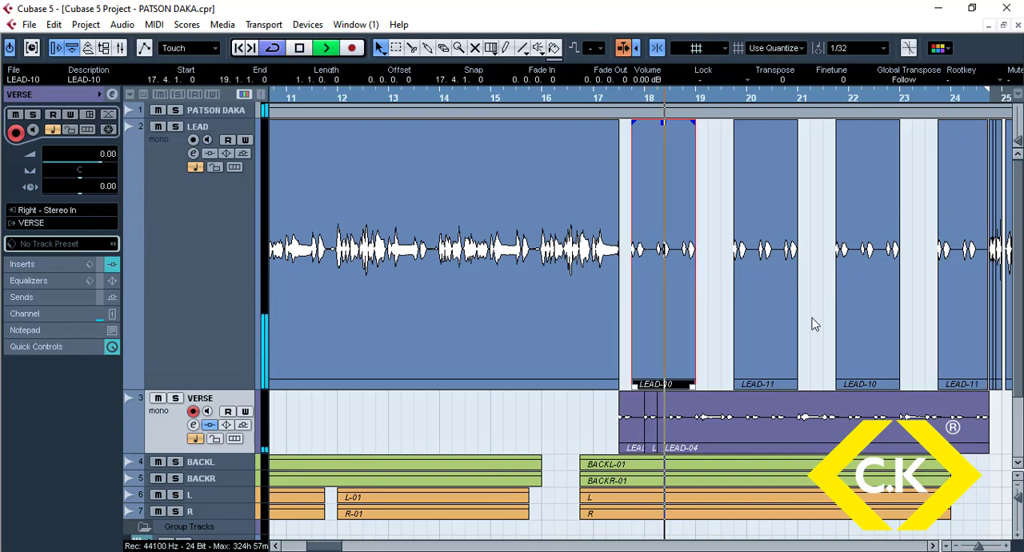
left_click(852, 277)
left_click(684, 275, "shift")
left_click(769, 270, "shift")
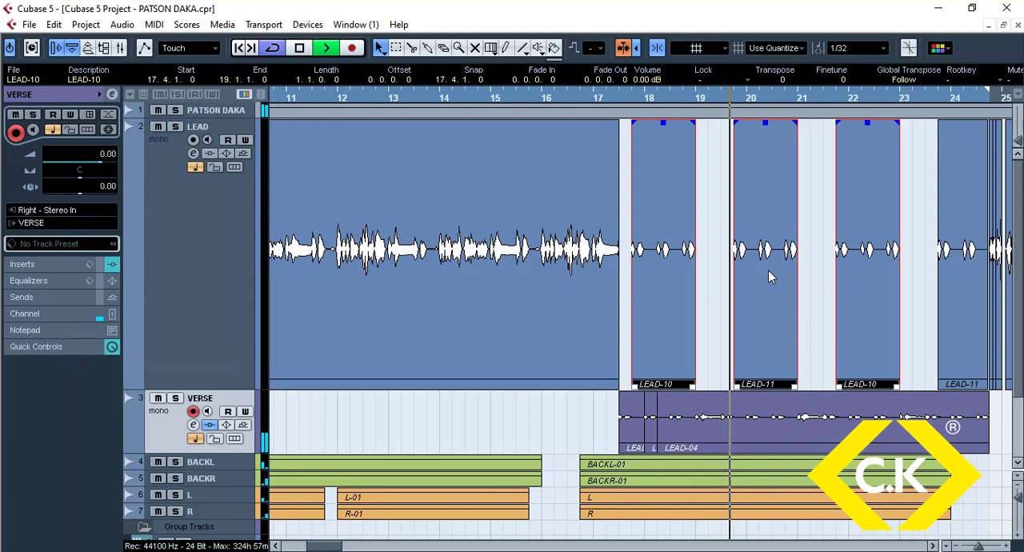
left_click(958, 271, "shift")
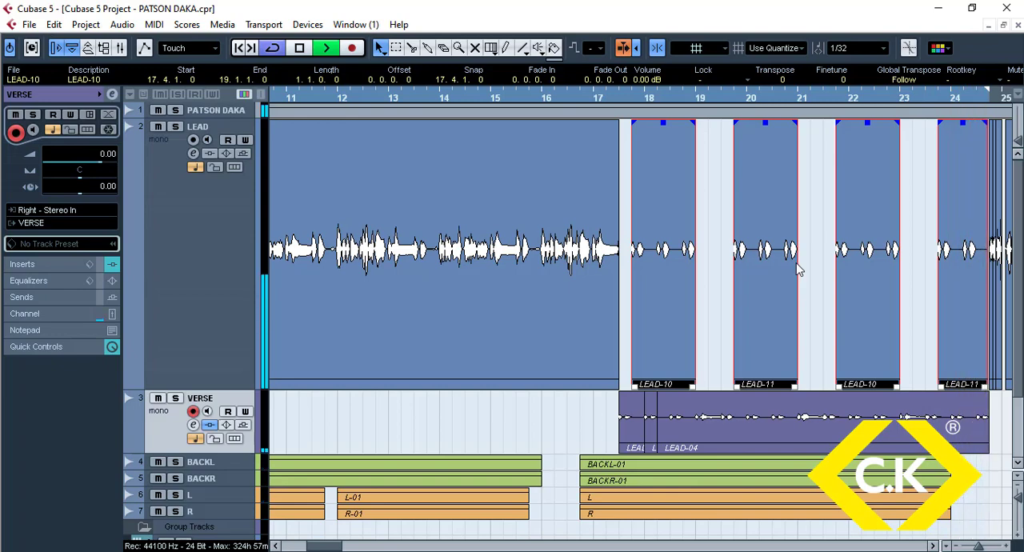
key("space")
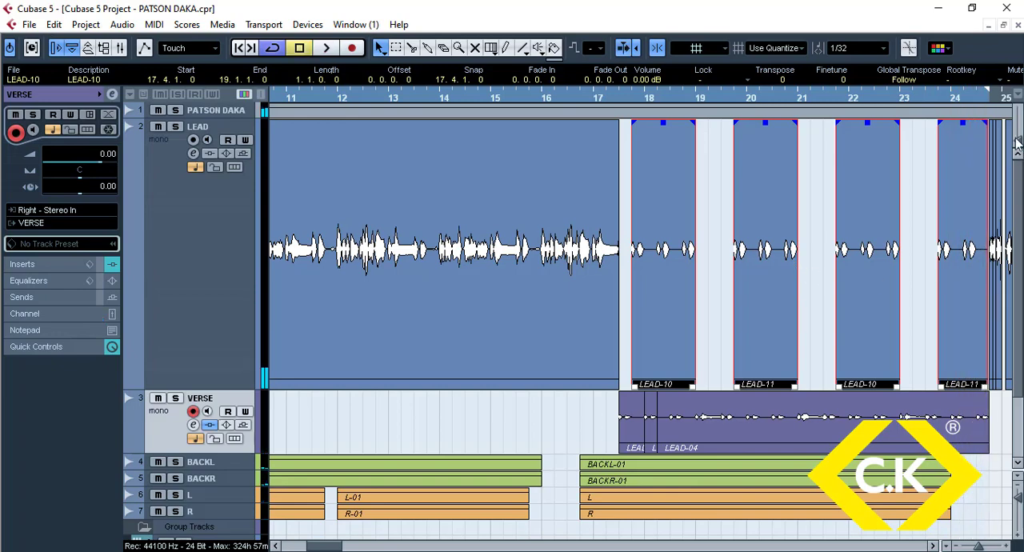
Step: Move the short LEAD-05 pieces at 24.4 down to the VERSE track and extend the last LEAD-11 clip to 25.1
key("h")
key("h")
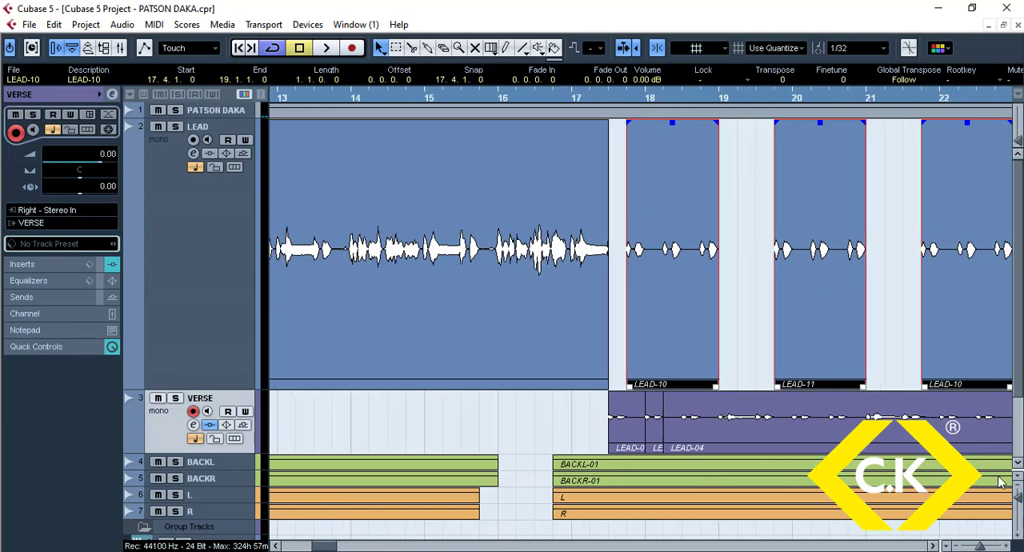
left_click(933, 546)
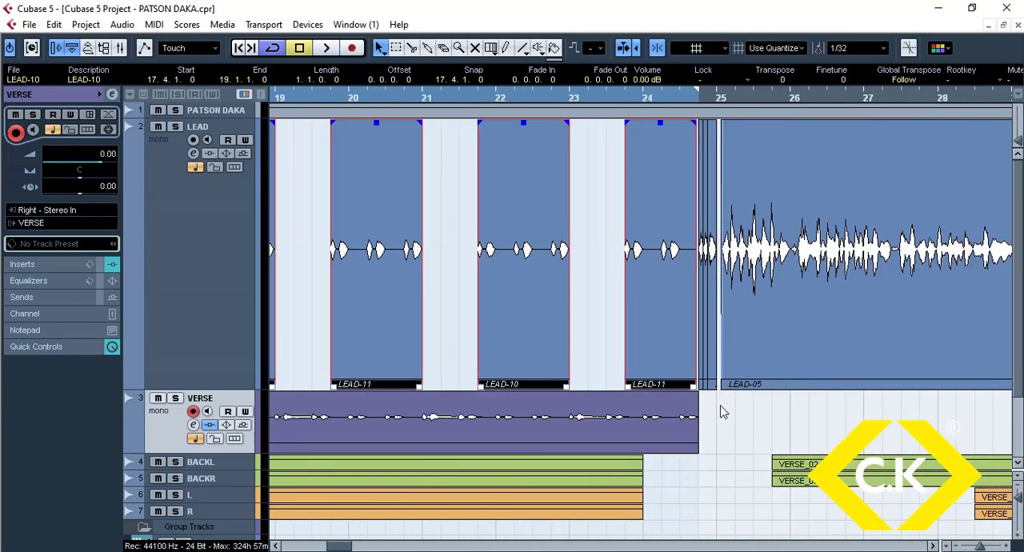
left_click(720, 412)
left_click(702, 383)
mouse_move(715, 385)
left_mouse_down()
mouse_move(715, 412)
mouse_move(703, 386)
mouse_move(716, 385)
left_mouse_up()
left_click(716, 369)
left_click(693, 378)
Step: Mute the short LEAD-05 pieces just before bar 25 on the VERSE track
left_click(478, 48)
left_click_drag(761, 441, 698, 419)
left_click(381, 49)
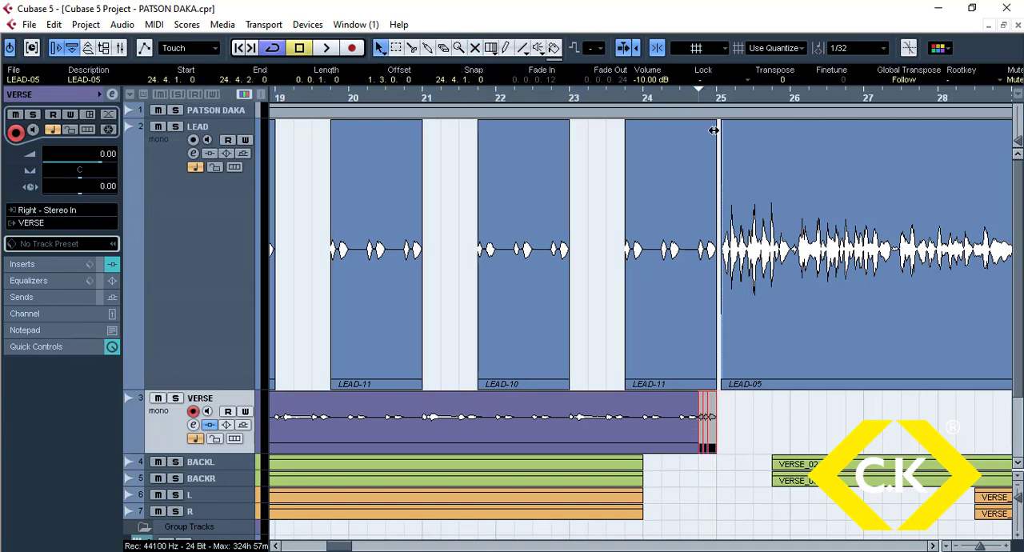
Step: Select the LEAD-03 clip together with the last LEAD-11 clip, set the locator range from 8.3, and play back the section
left_click(686, 223)
scroll(634, 203, "up", 1)
scroll(633, 204, "down", 5)
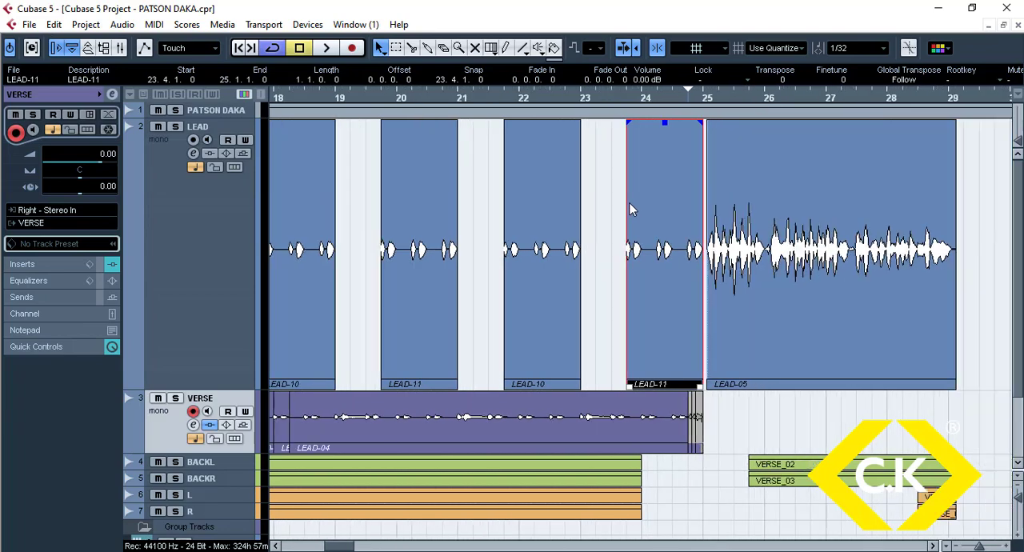
left_click(367, 274, "shift")
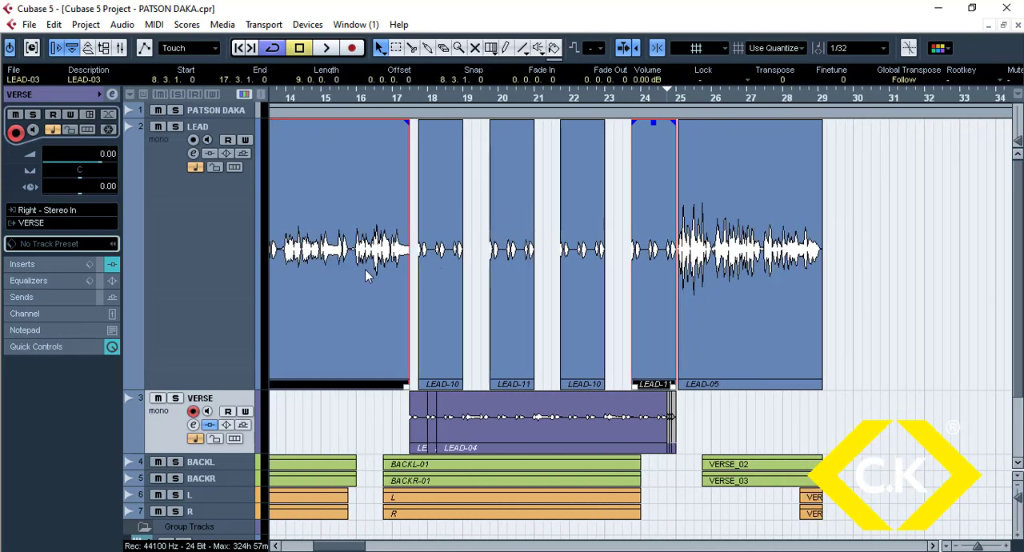
key("space")
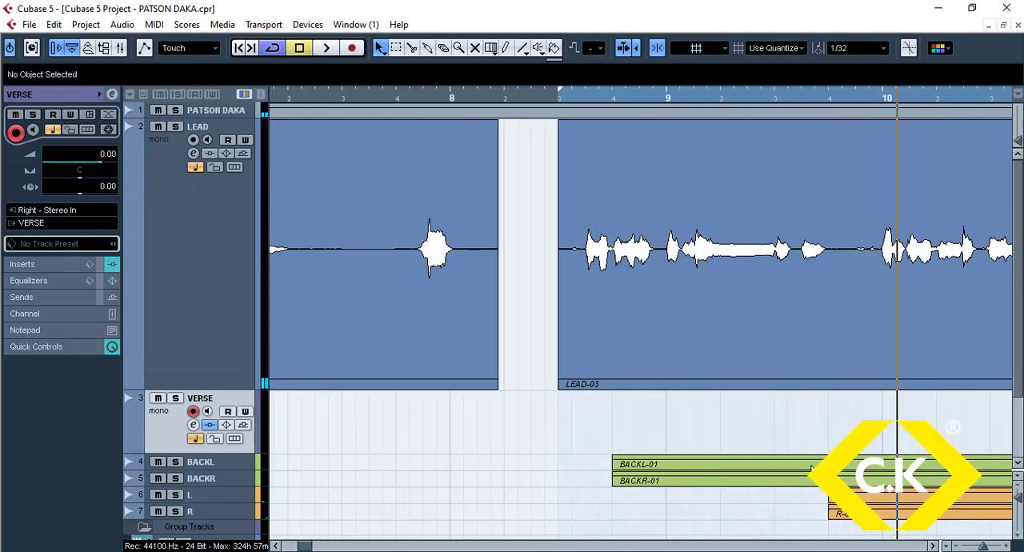
Step: Select the L track below the backing vocals to inspect its L-01 clips
key("g")
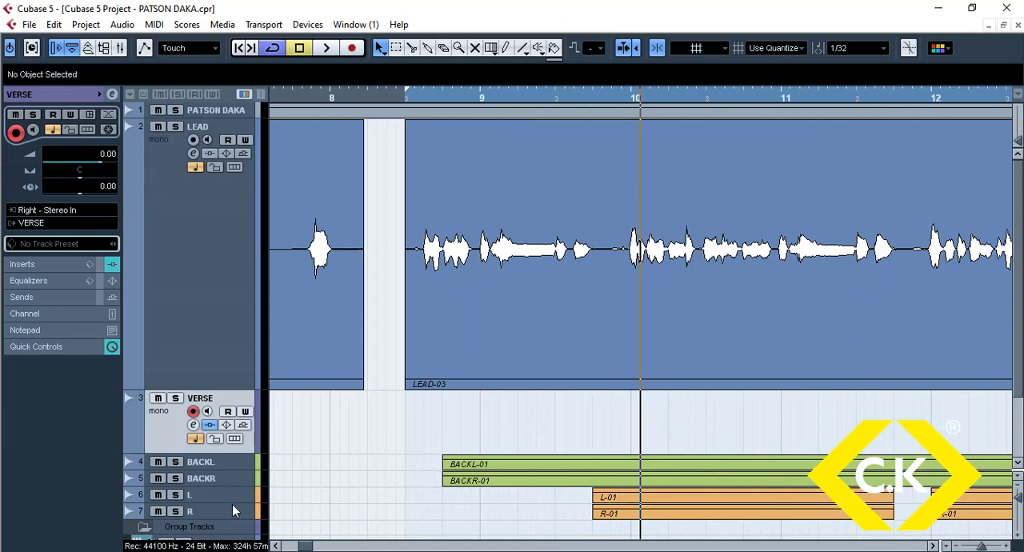
left_click_drag(232, 502, 262, 545)
scroll(456, 480, "down", 4)
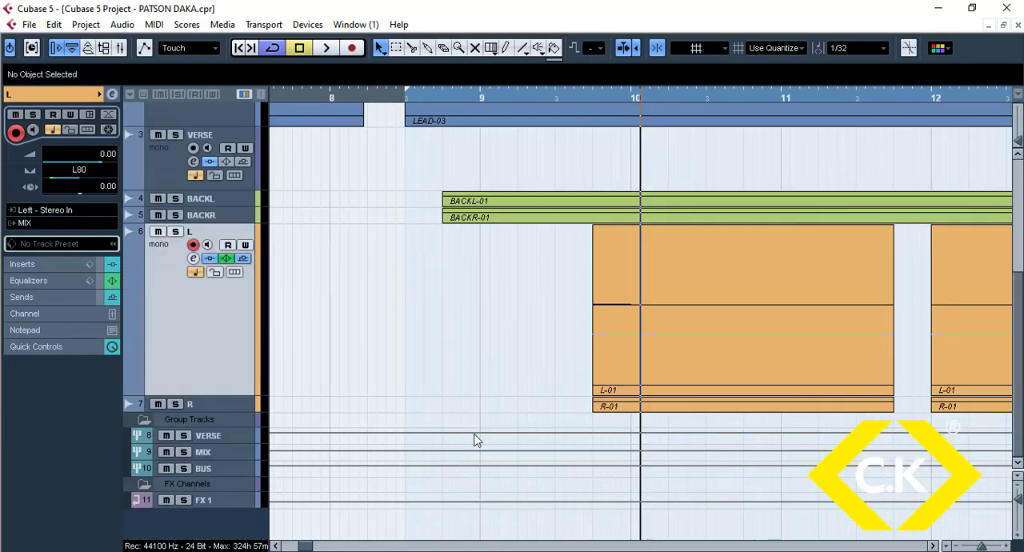
Step: Split the LEAD-03 clip at 9.3.3 and 9.4.1 to isolate the short vocal phrase before bar 10
scroll(508, 368, "up", 7)
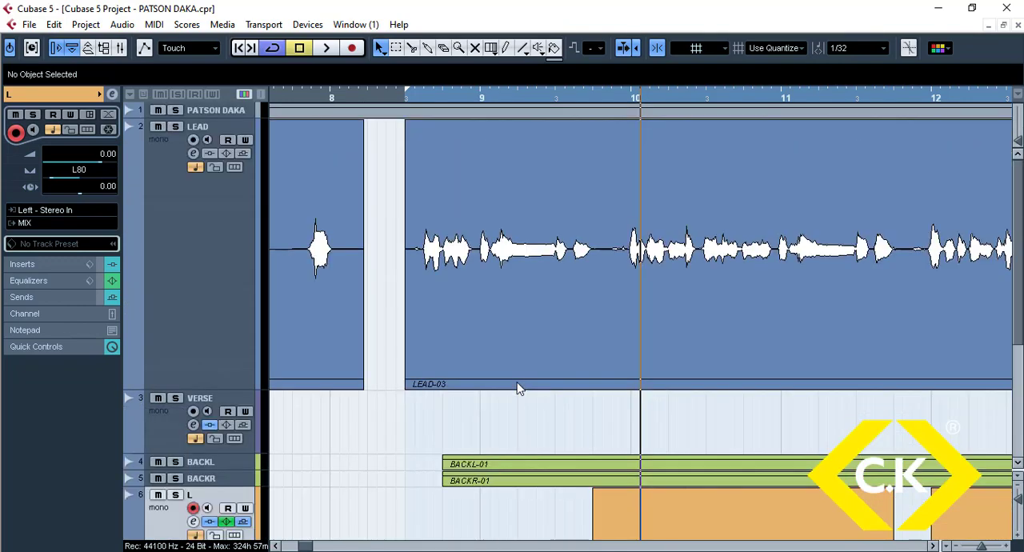
left_click(569, 316)
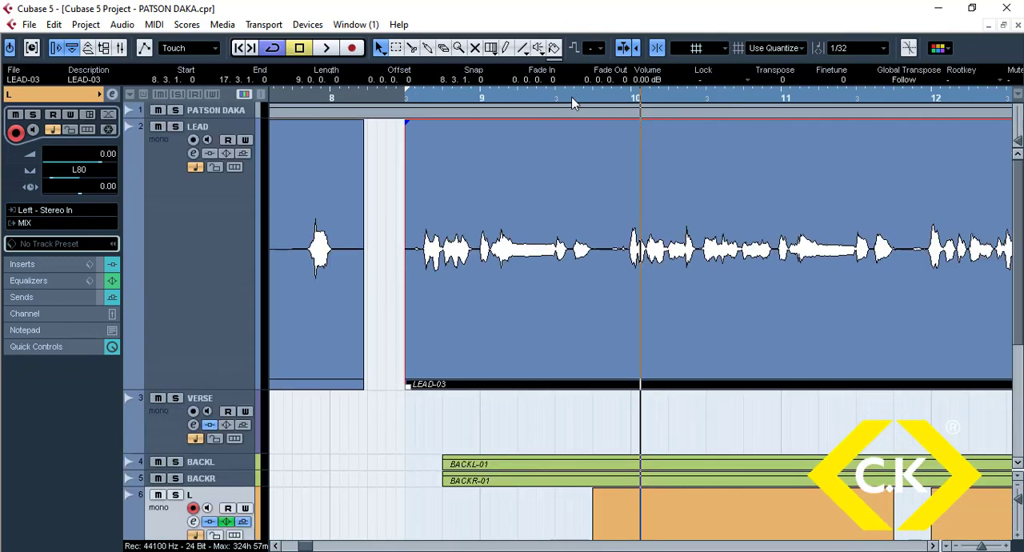
left_click_drag(572, 102, 590, 253)
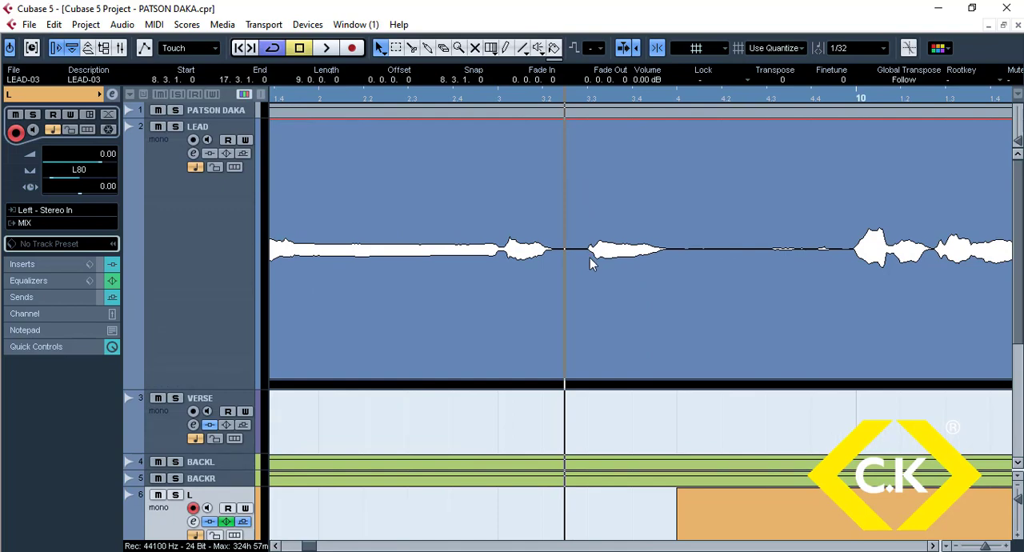
left_click(588, 274, "alt")
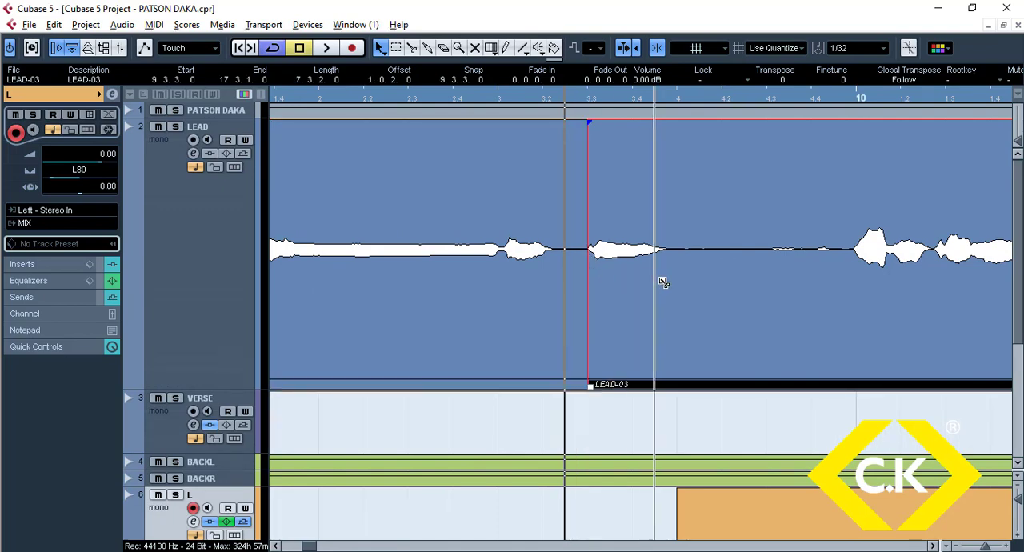
left_click(677, 290, "alt")
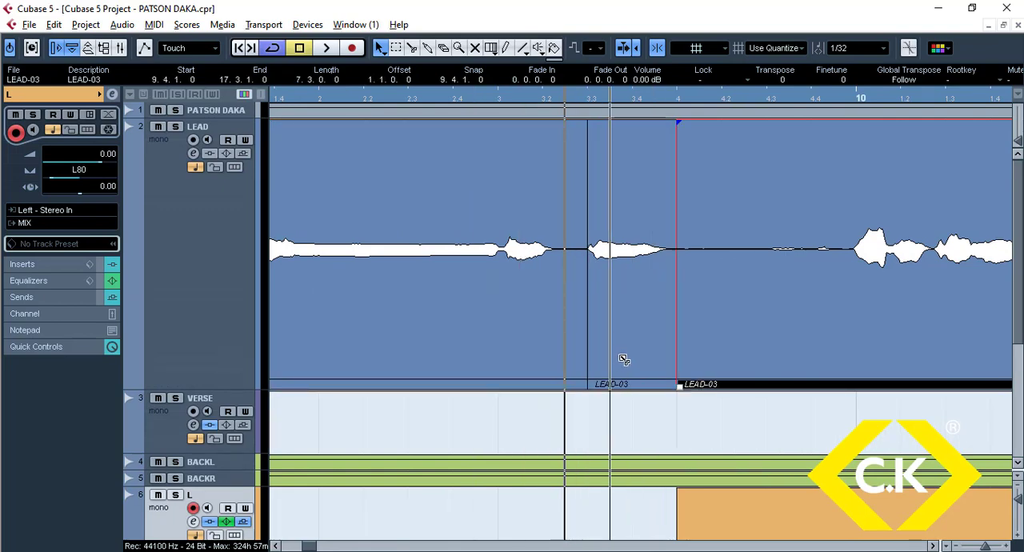
Step: Place two consecutive copies of the isolated LEAD-03 piece on the VERSE track from 9.4.1 to 10.1, with short fade-ins and fade-outs
left_click_drag(624, 360, 839, 439)
left_click_drag(661, 444, 839, 395)
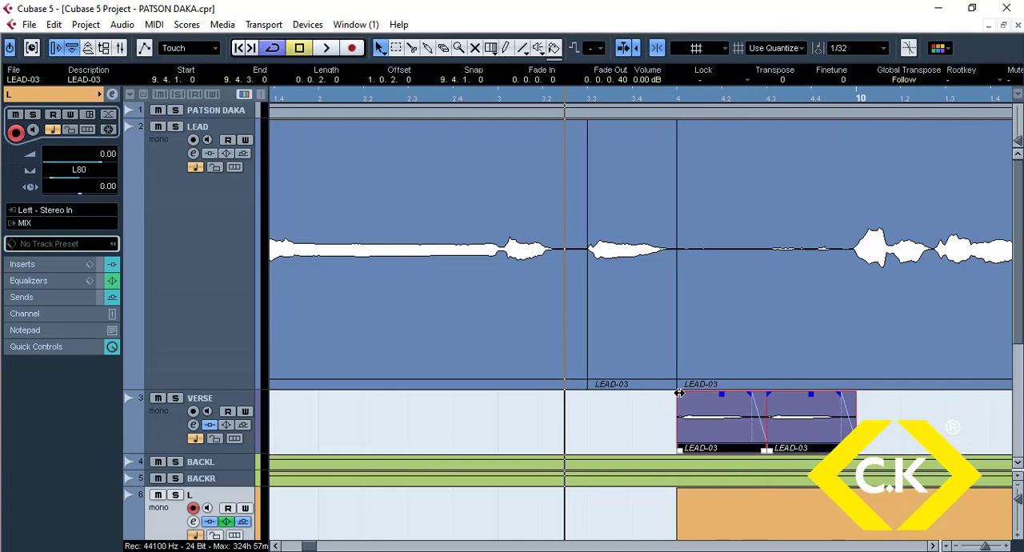
left_click_drag(679, 393, 690, 395)
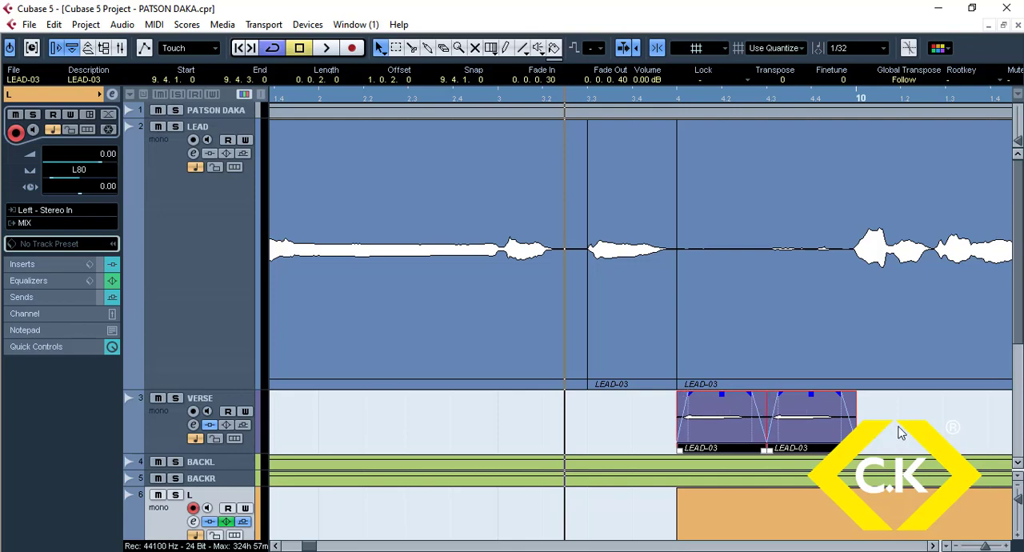
Step: Shorten the two VERSE pieces to half their length and duplicate them into four back-to-back pieces between 9.4.1 and 10.1
left_click(886, 437)
left_click(717, 432)
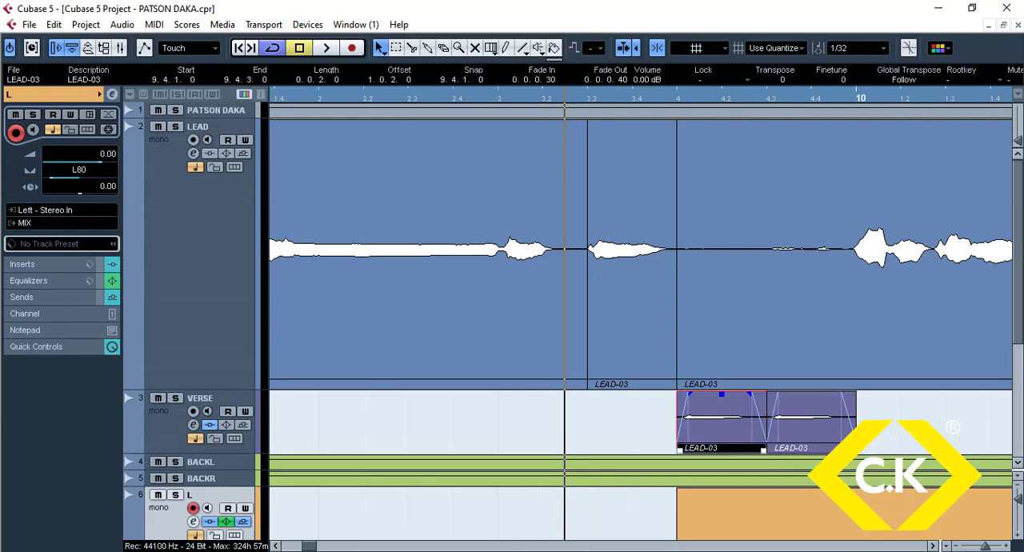
left_click_drag(875, 436, 729, 425)
left_click_drag(857, 451, 813, 448)
left_click_drag(707, 432, 726, 435)
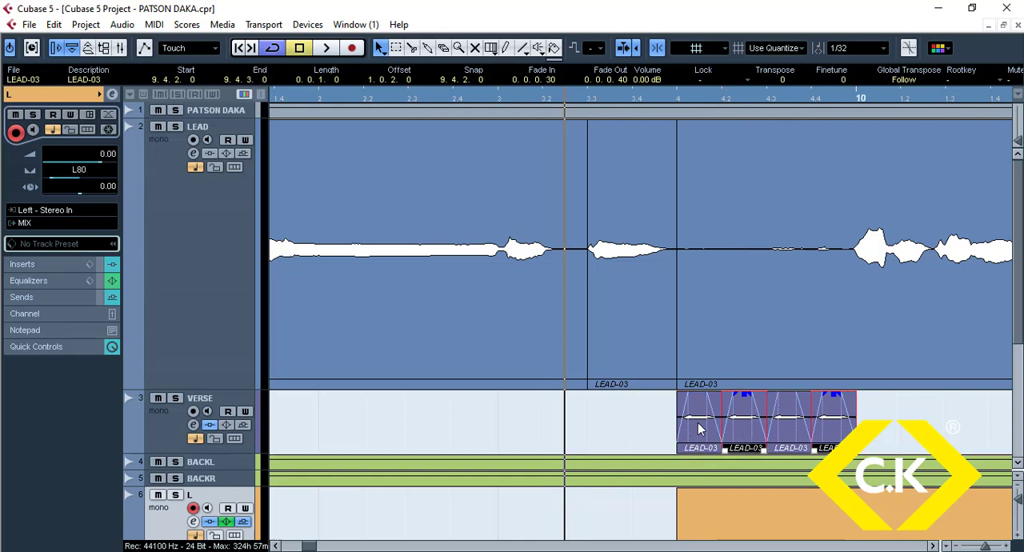
Step: Extend the last VERSE piece back to 9.4.3 and bounce all three remaining pieces into one clip, replacing the events
left_click(849, 433)
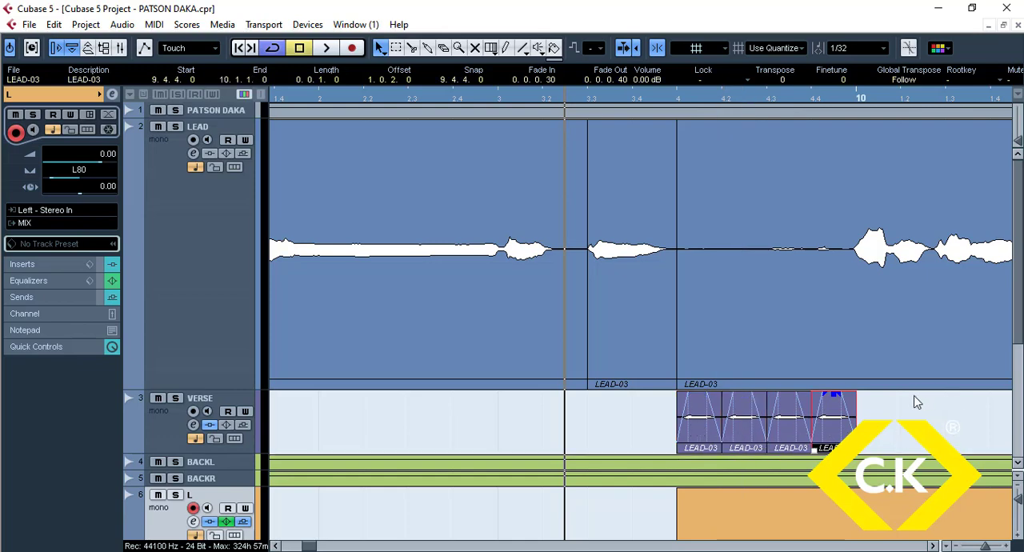
left_click_drag(813, 448, 769, 448)
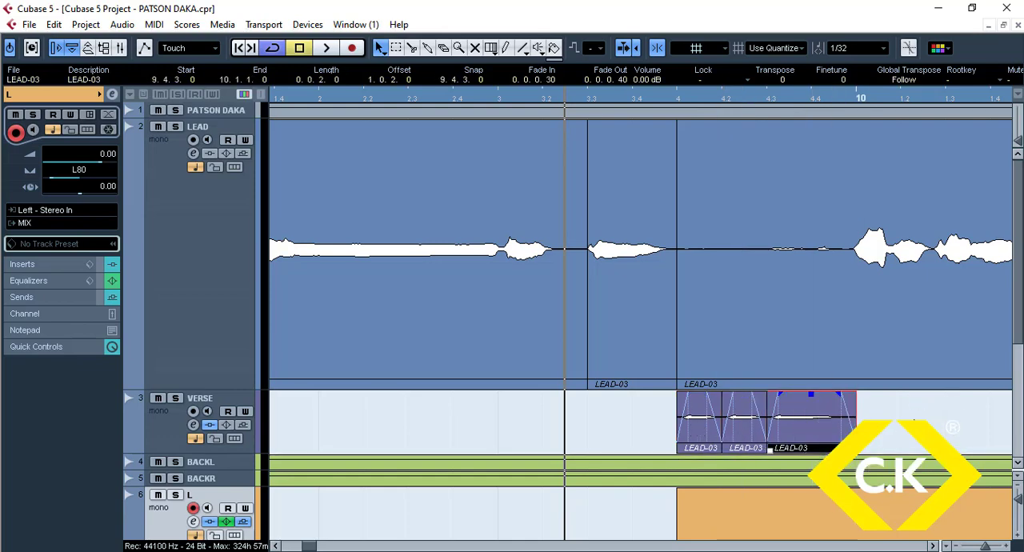
left_click_drag(913, 420, 696, 431)
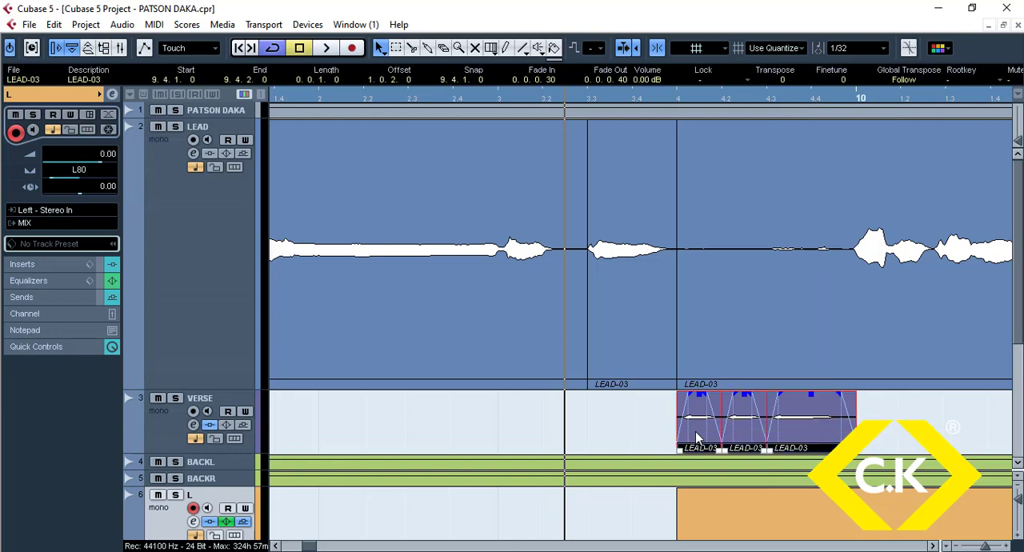
key("ctrl+b")
key("Return")
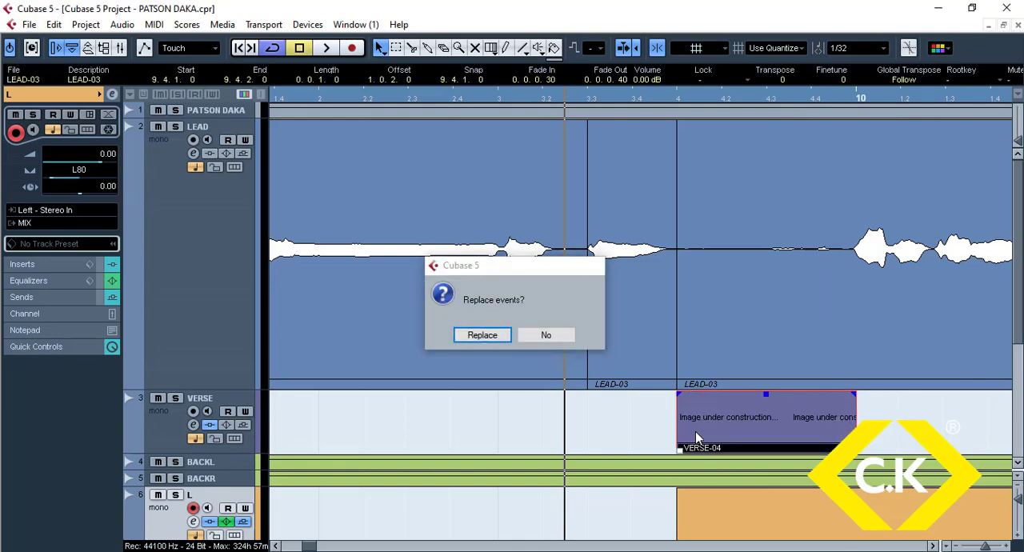
Step: Open the bounced clip for Pitch & Warp editing, and set all notes to full Pitch Quantize and about half Straighten Pitch
double_click(696, 431)
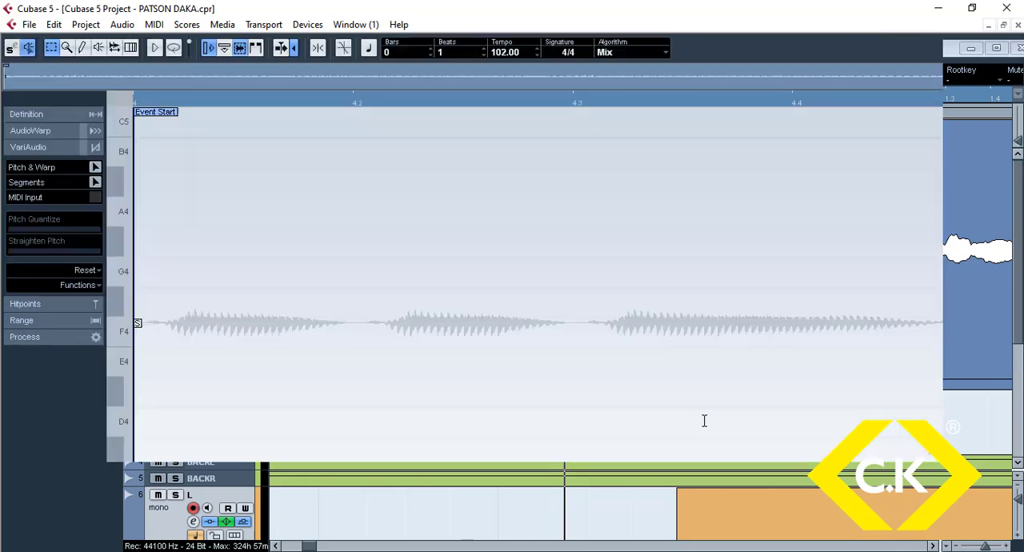
left_click(94, 168)
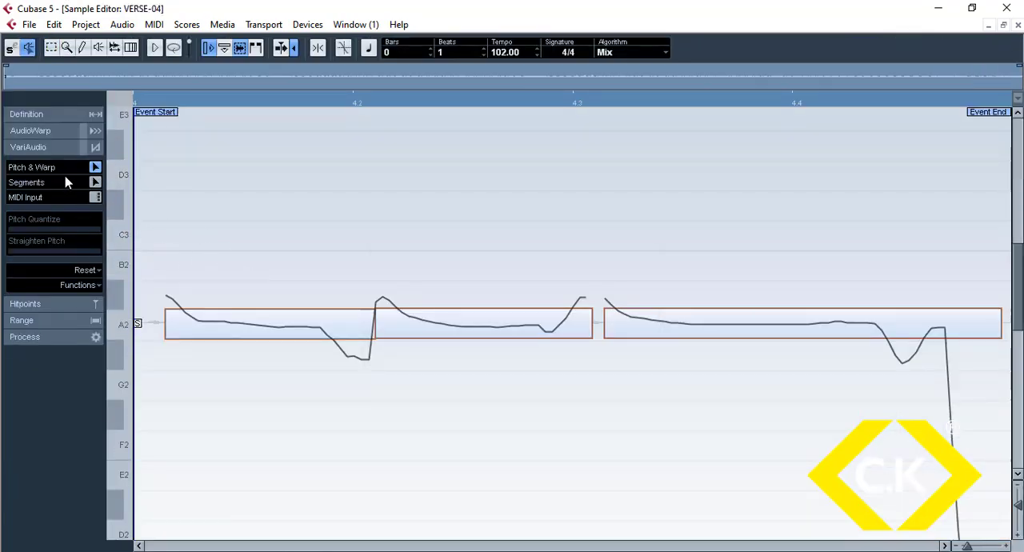
left_click(281, 333)
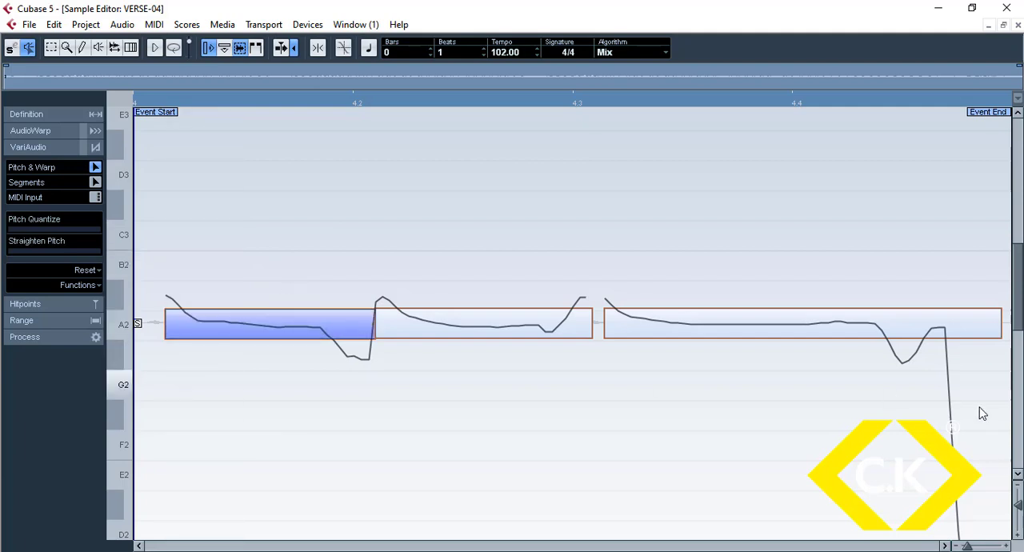
left_click_drag(881, 413, 213, 284)
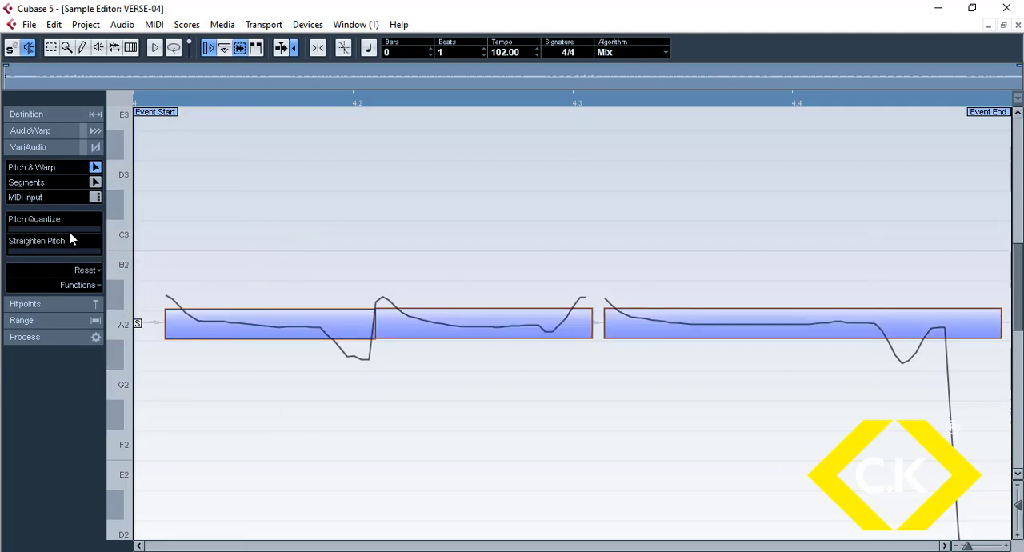
left_click_drag(69, 234, 100, 236)
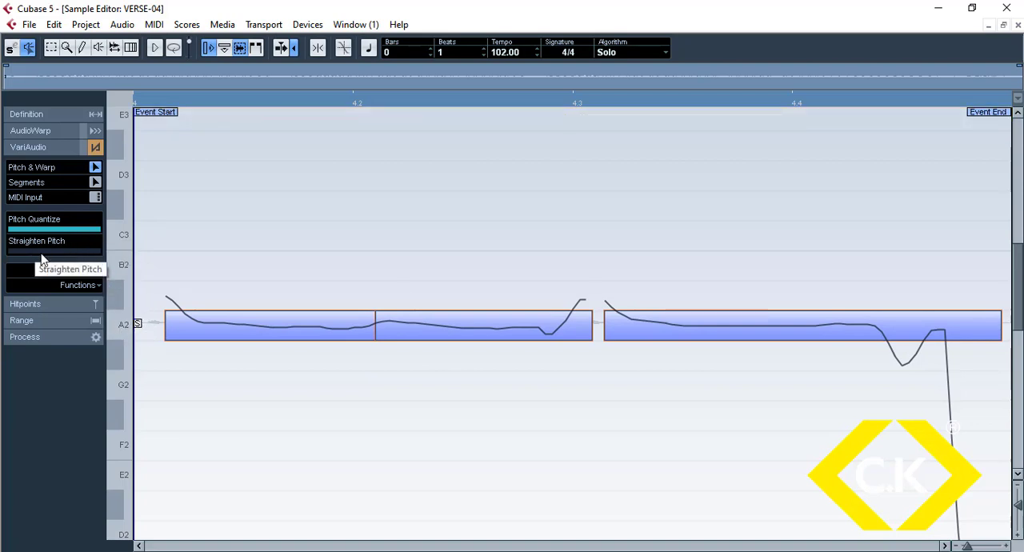
left_click_drag(36, 253, 57, 256)
left_click(443, 464)
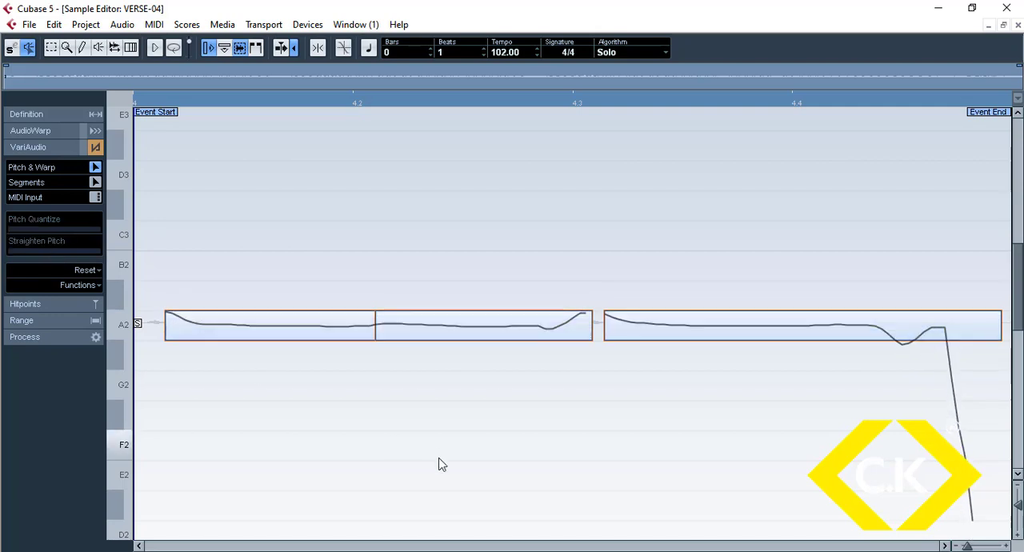
Step: Raise the three A2 notes of the bounced clip to C3, D3 and E3 in ascending order
left_click(240, 335)
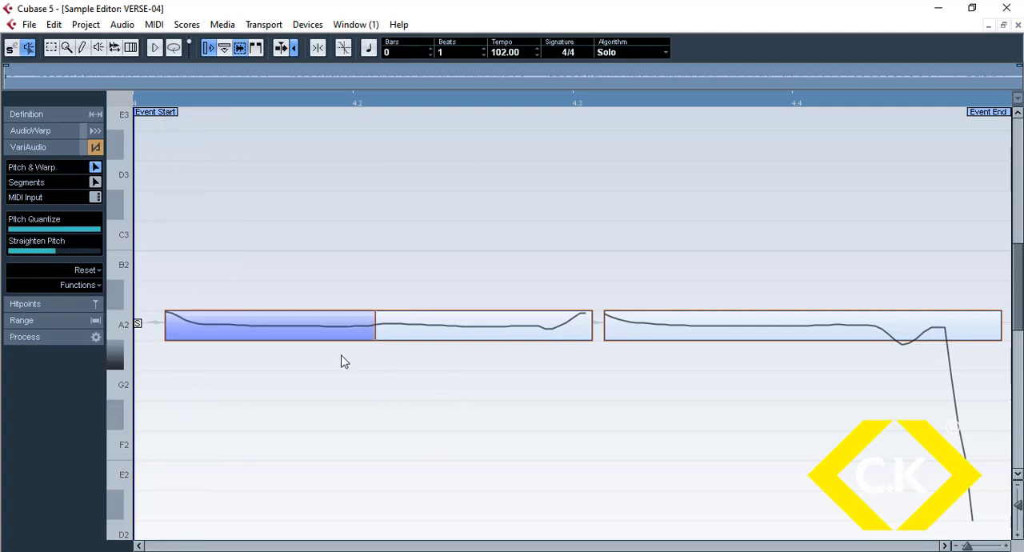
scroll(343, 357, "up", 1)
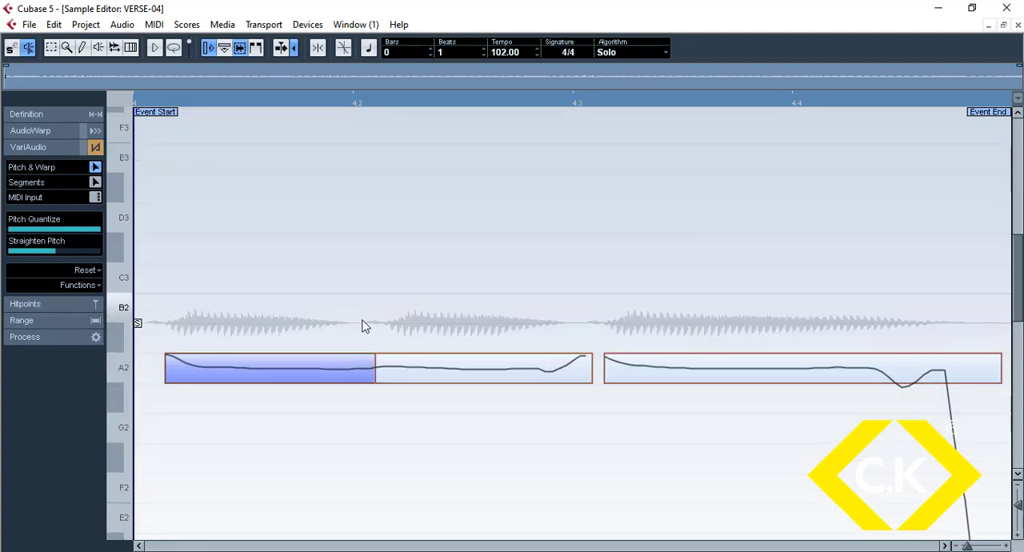
left_click_drag(332, 367, 318, 373)
left_click_drag(262, 377, 267, 283)
left_click_drag(460, 375, 477, 228)
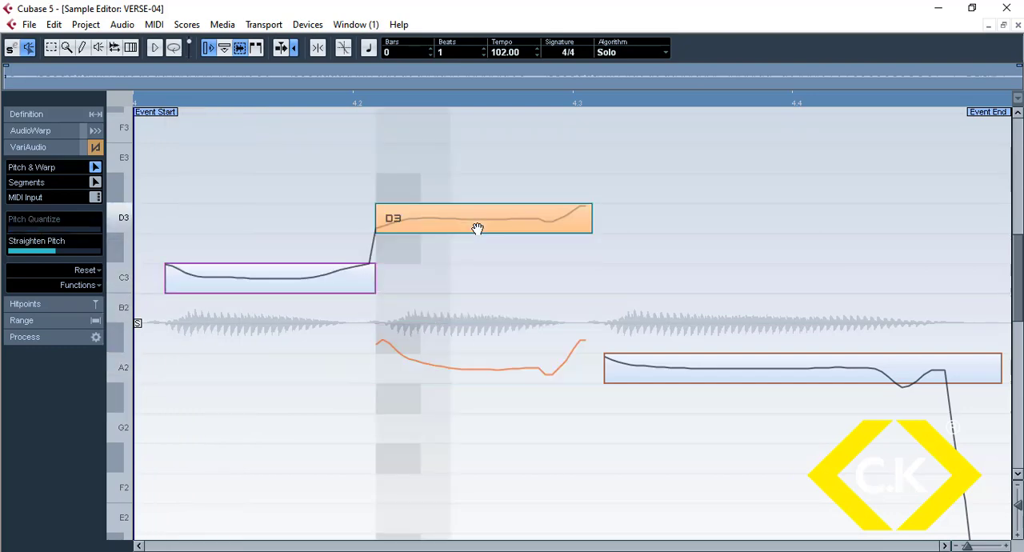
left_click_drag(723, 361, 743, 157)
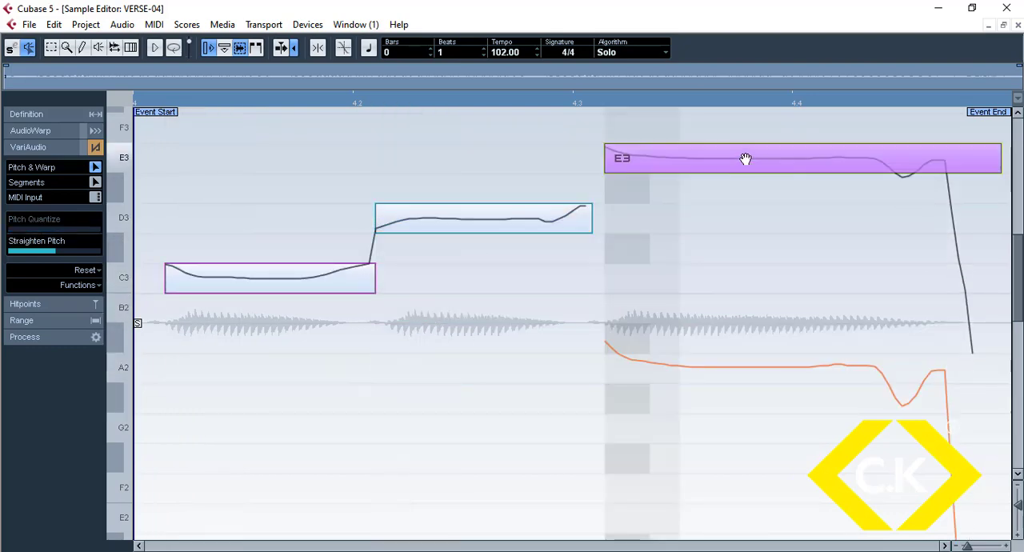
Step: Audition the re-pitched notes, close the sample editor and play back the arrangement around bars 9 to 11
left_click(142, 102)
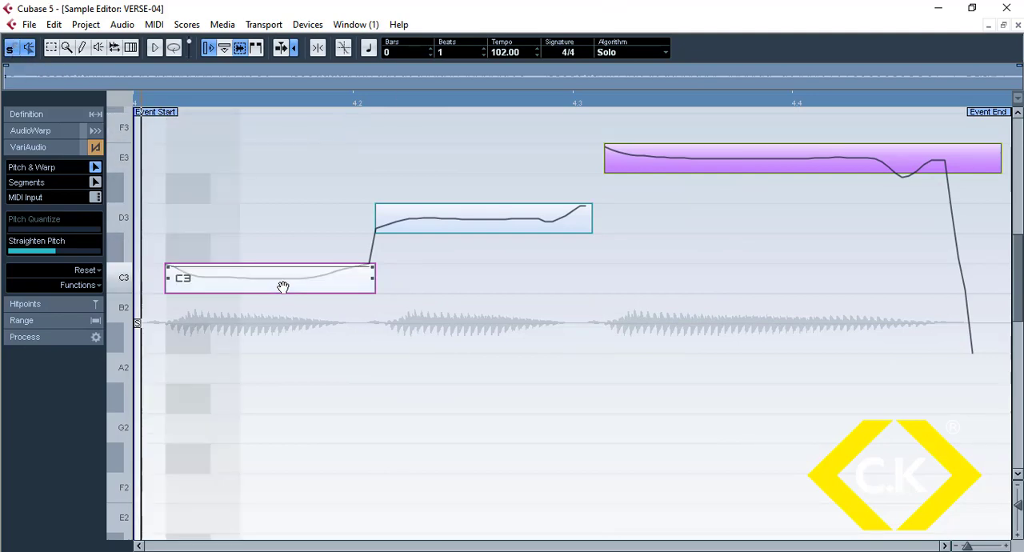
key("space")
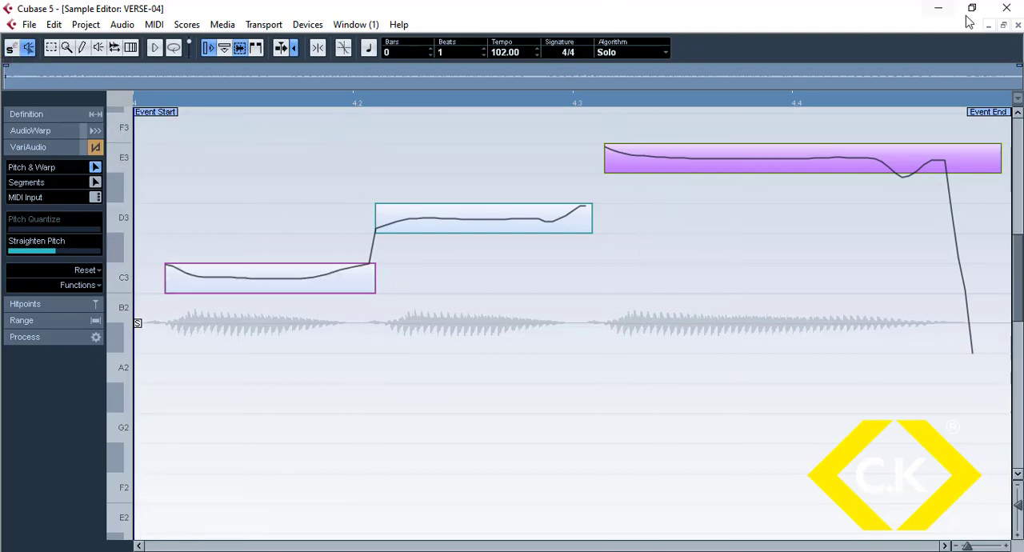
left_click(1018, 27)
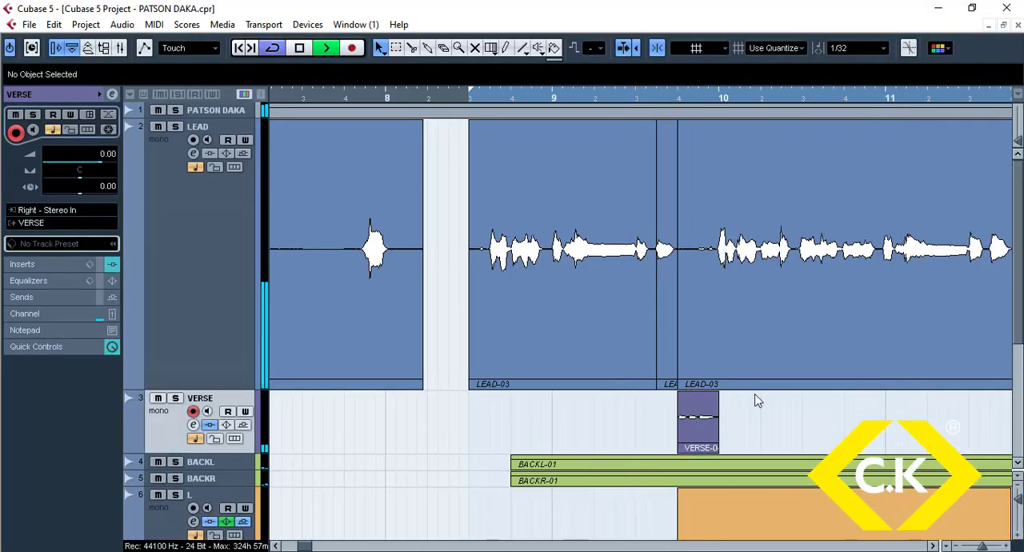
key("g")
key("g")
key("g")
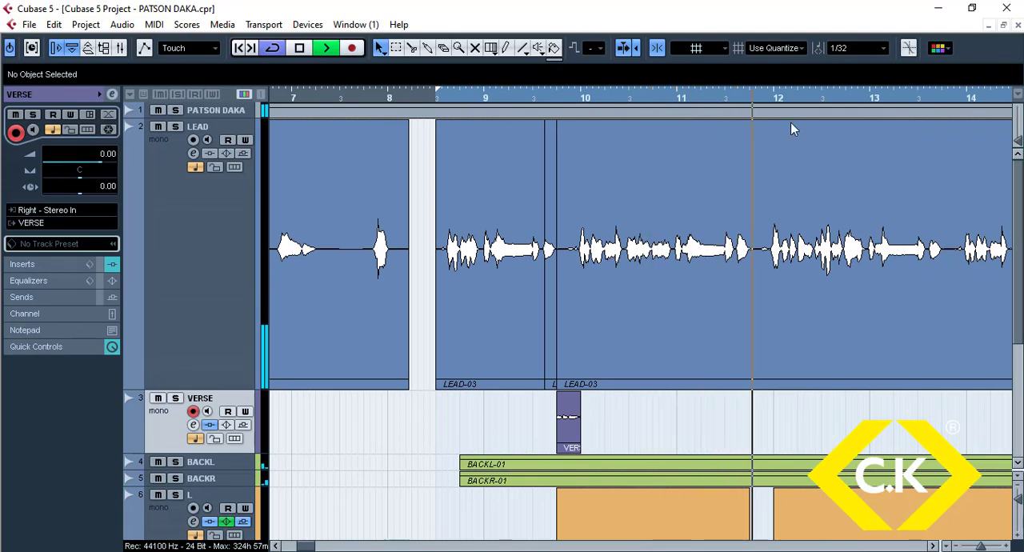
key("space")
Step: Split LEAD-03 at 11.3 and 11.4, and copy the piece between the cuts to 11.4 on the VERSE track with short fades
left_click_drag(721, 97, 718, 128)
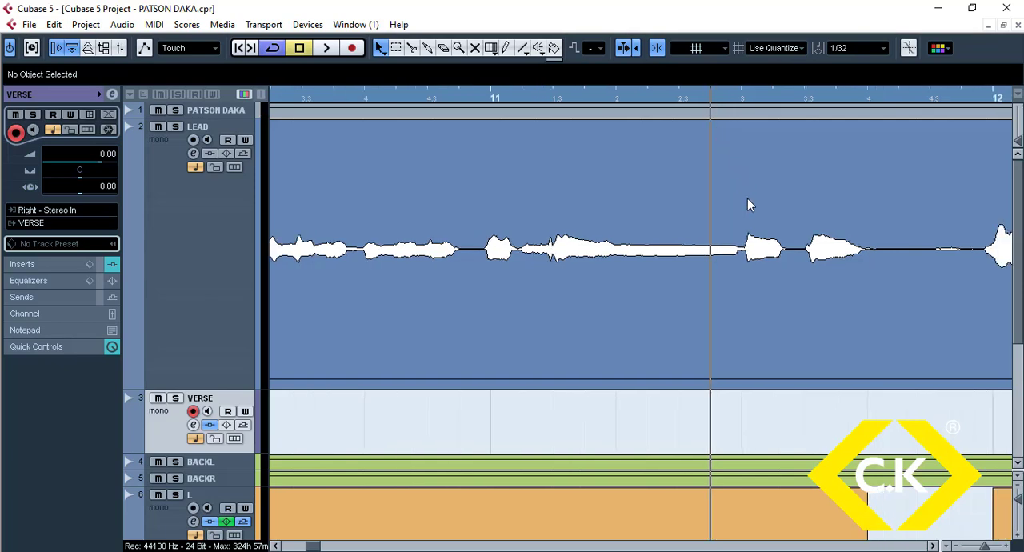
left_click(741, 267, "alt")
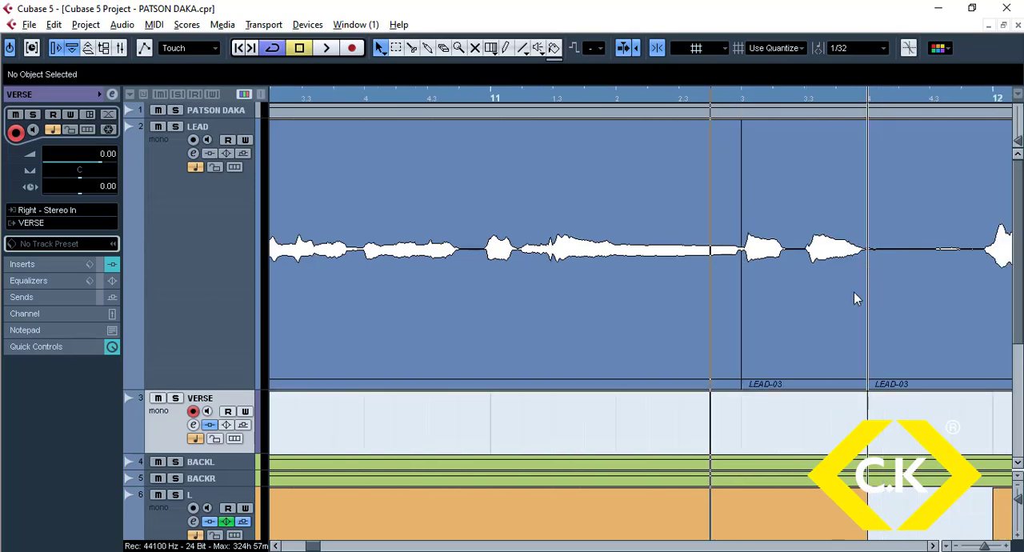
left_click_drag(872, 374, 881, 395)
left_click_drag(990, 396, 984, 395)
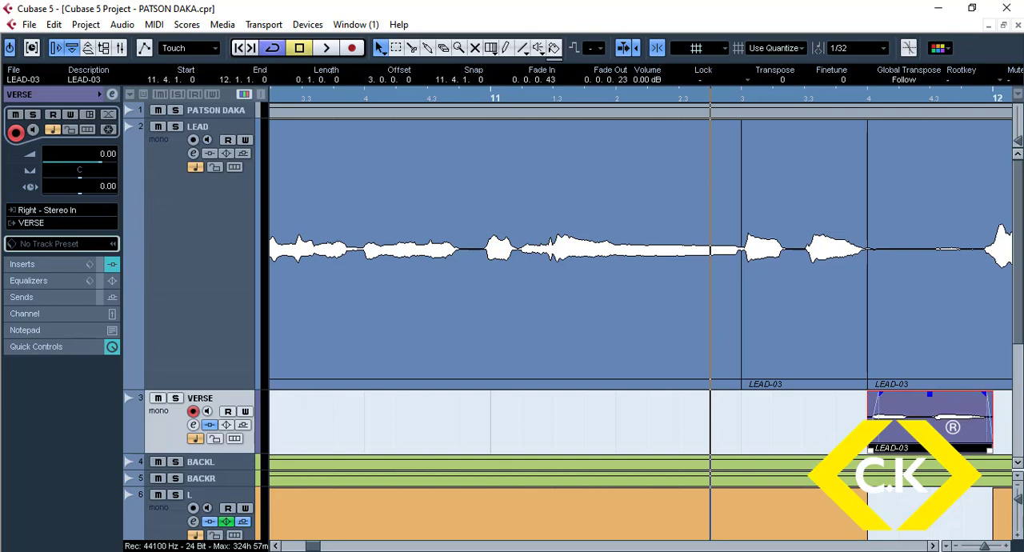
Step: Bounce the VERSE piece at 11.4 into a new clip, replacing the event, and open it for Pitch & Warp editing
key("alt+b")
key("Return")
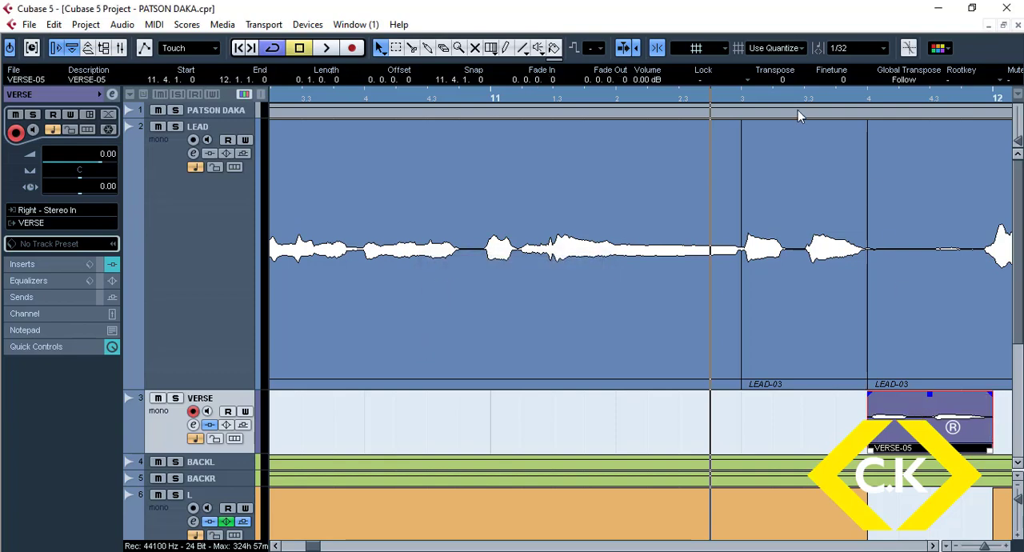
double_click(964, 428)
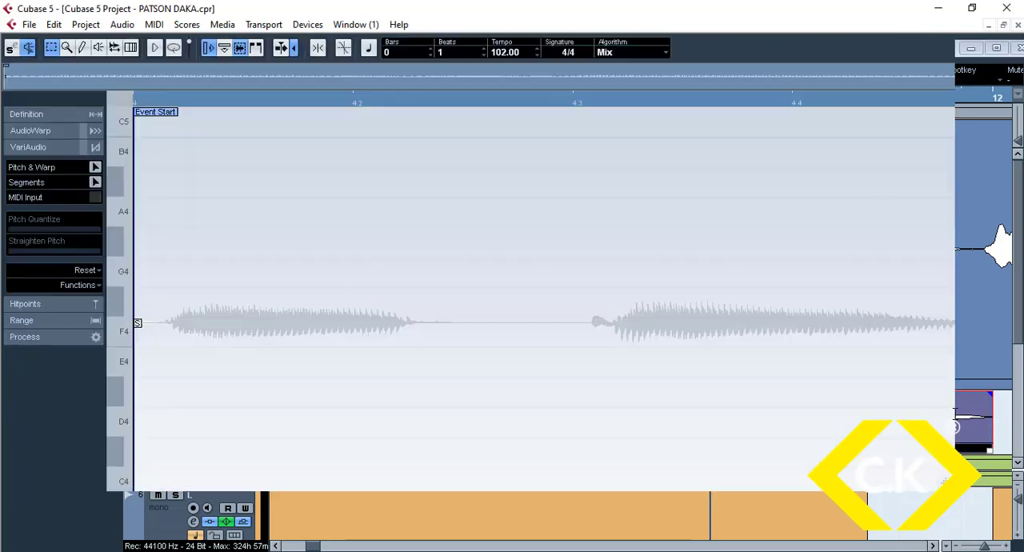
left_click(95, 168)
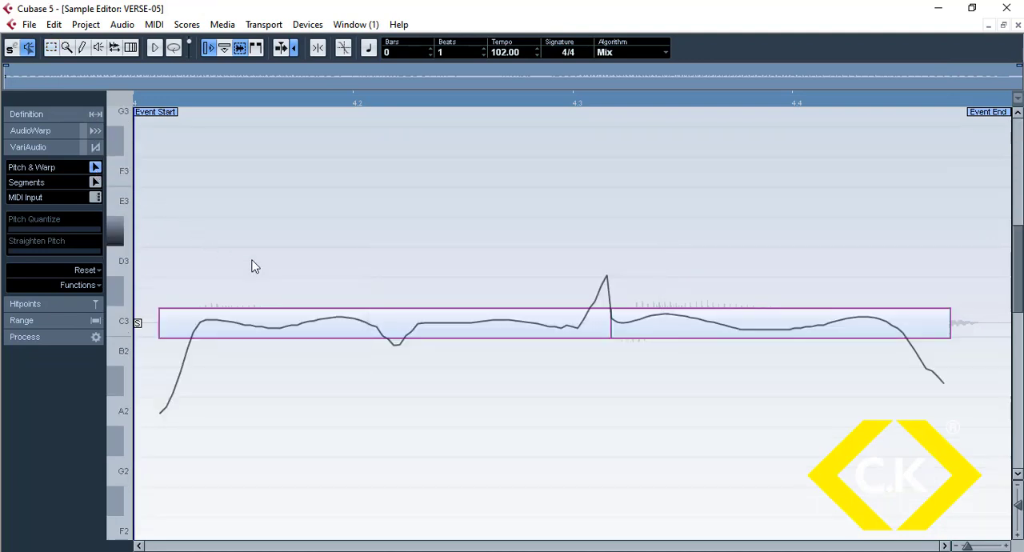
Step: Select both notes of the bounced clip and set Straighten Pitch to about 70 percent
left_click(376, 326)
key("ctrl+a")
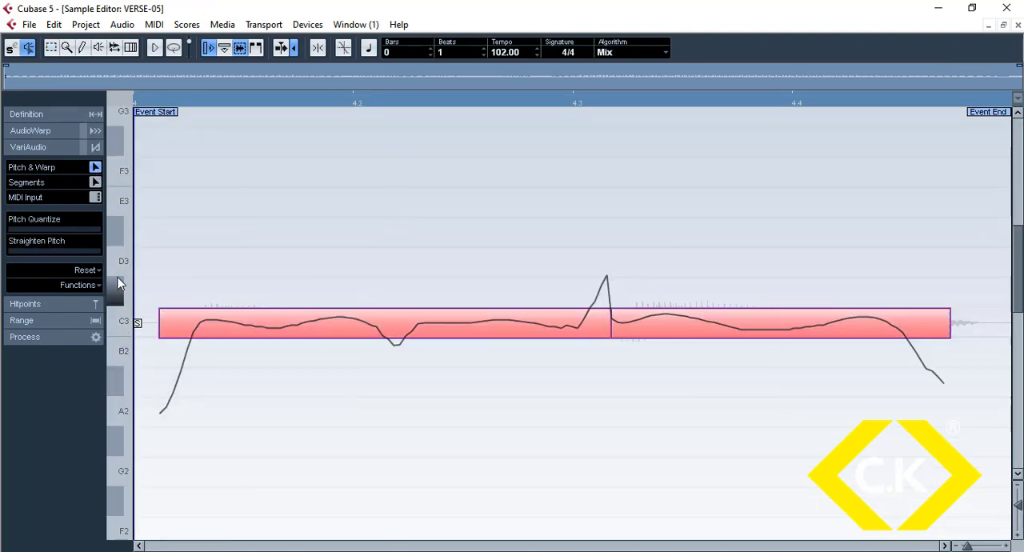
left_click(64, 252)
left_click(73, 251)
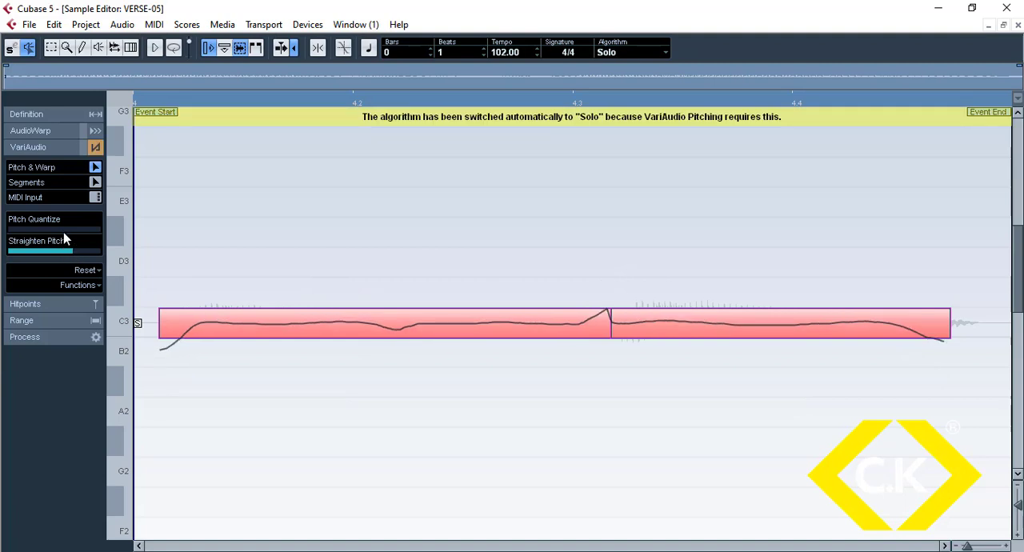
Step: Raise the first note of the bounced clip to G3 and the second to E3, and close the sample editor
left_click(63, 229)
left_click(404, 409)
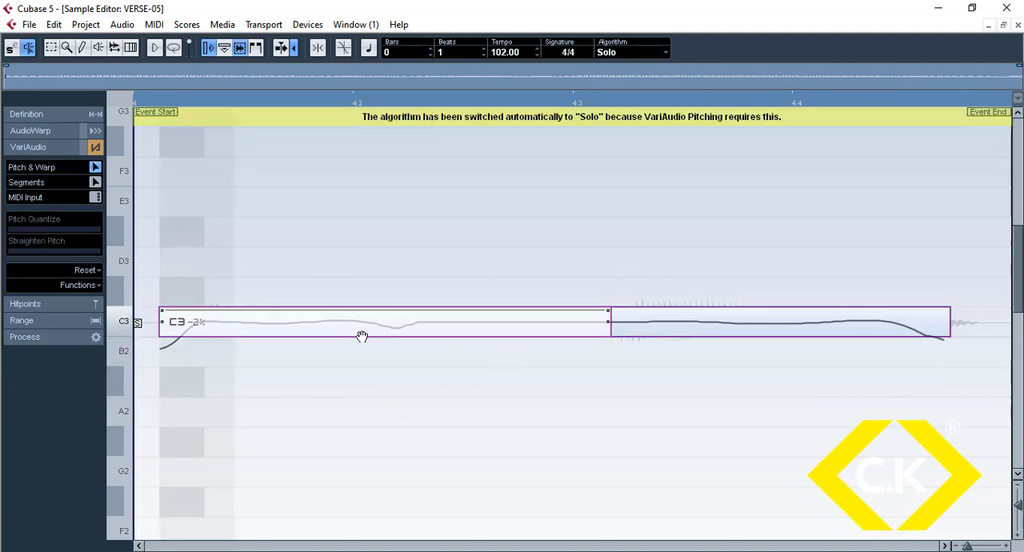
left_click_drag(362, 337, 400, 128)
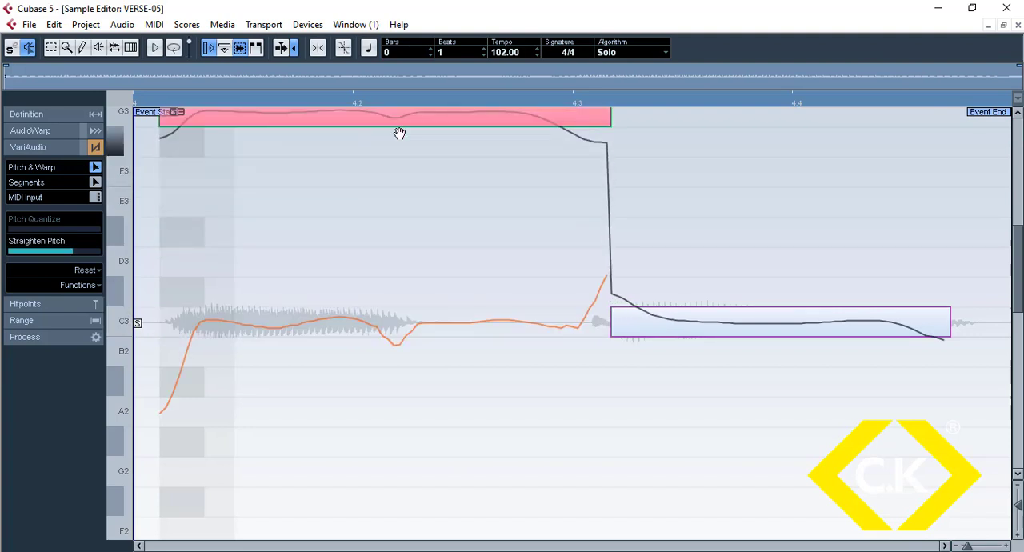
scroll(706, 366, "up", 2)
left_click_drag(706, 365, 709, 242)
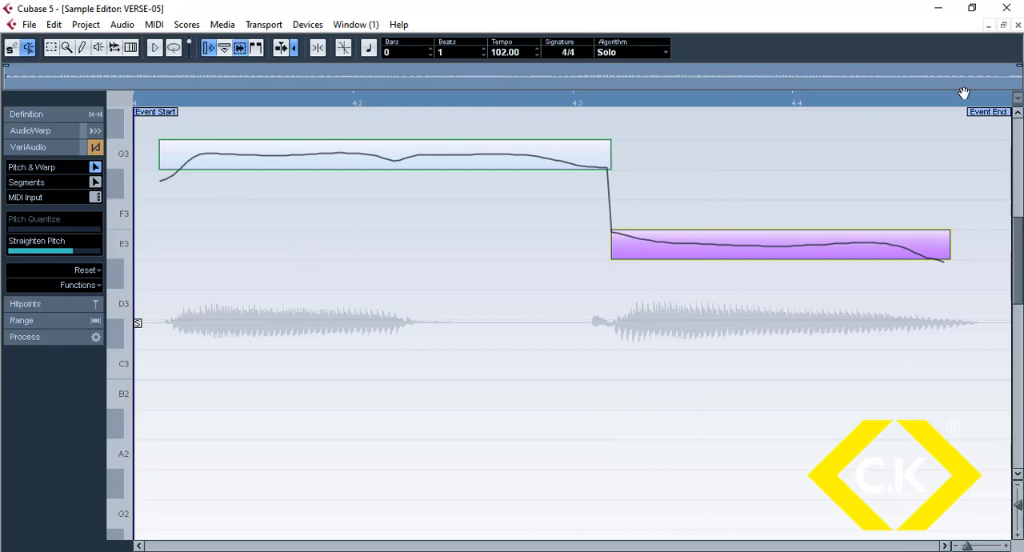
left_click(1018, 25)
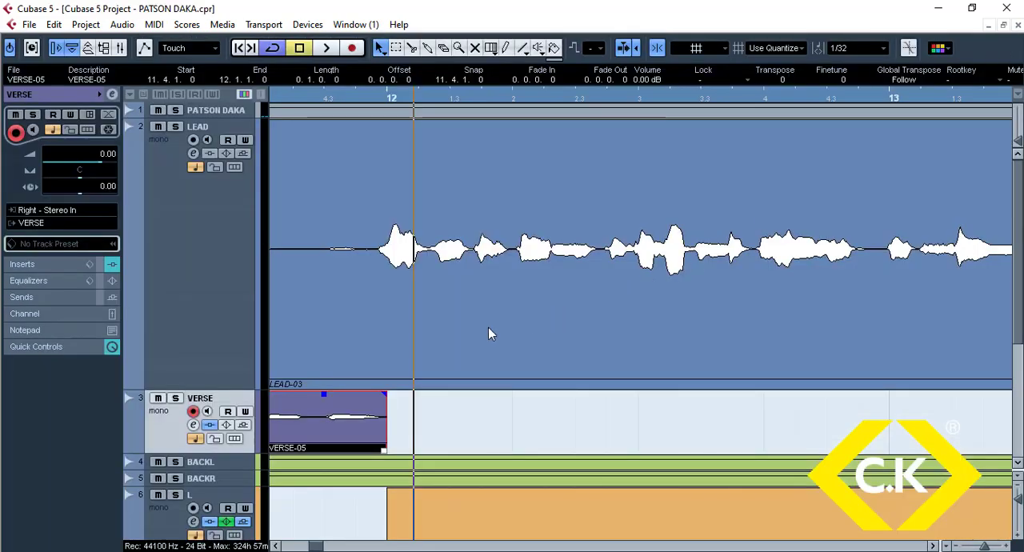
Step: Copy the two re-pitched VERSE pieces at 9.4 and 11.4 to 13.4 and 15.4 on the same track
key("g")
key("g")
key("g")
key("g")
key("g")
key("g")
key("g")
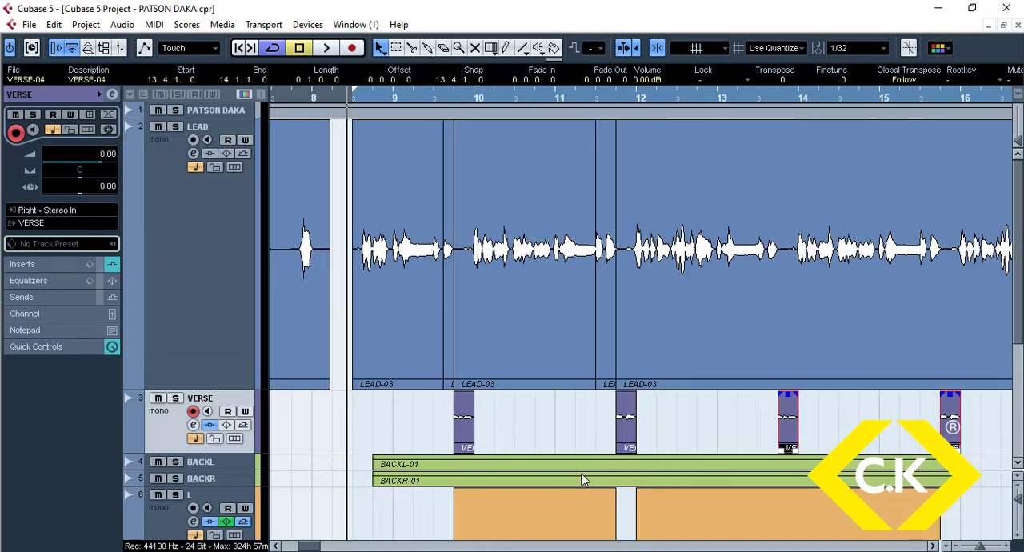
key("g")
key("g")
key("g")
key("g")
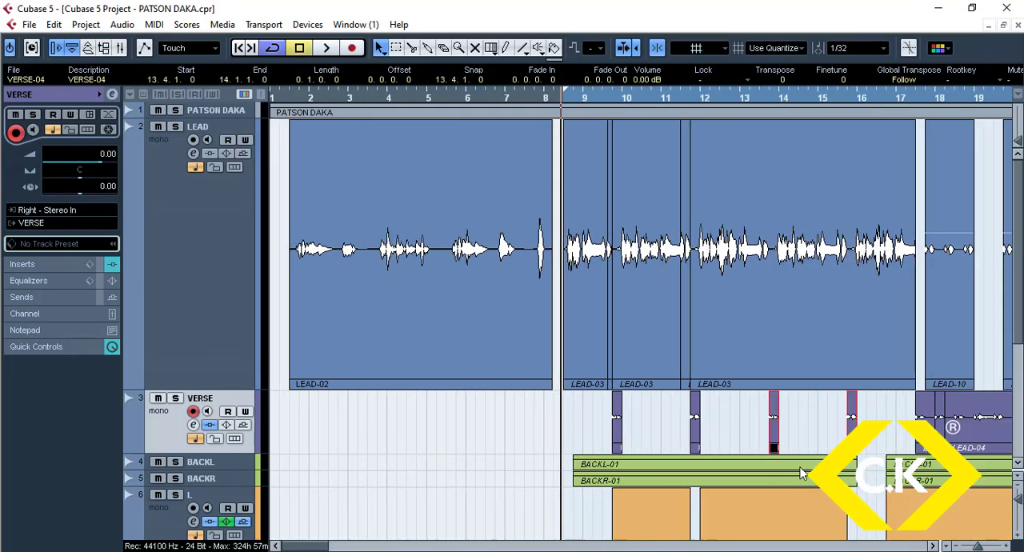
left_click(780, 438)
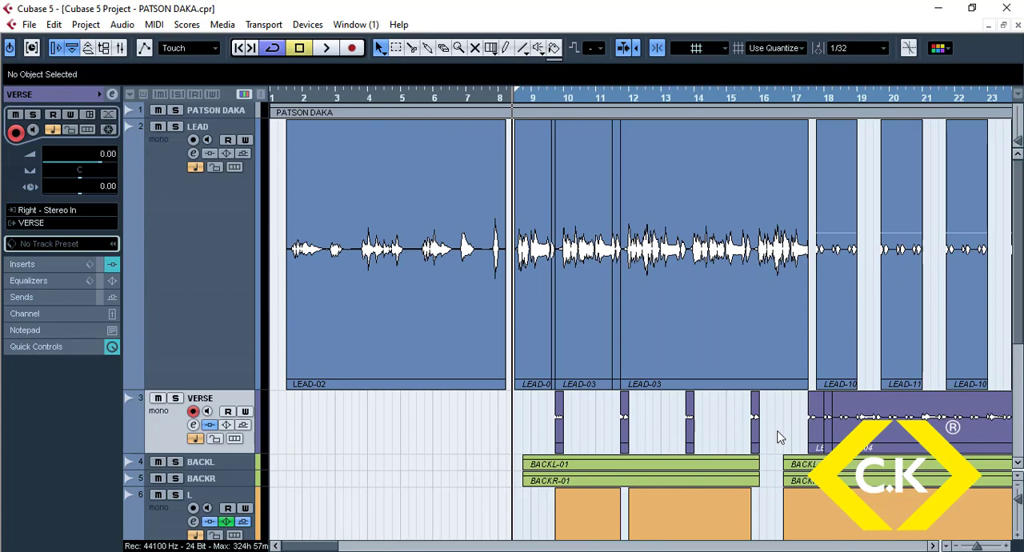
Step: Set the volume of the four short VERSE pieces to -5 dB during playback, and enlarge only the VERSE track's height
key("shift+g")
key("shift+g")
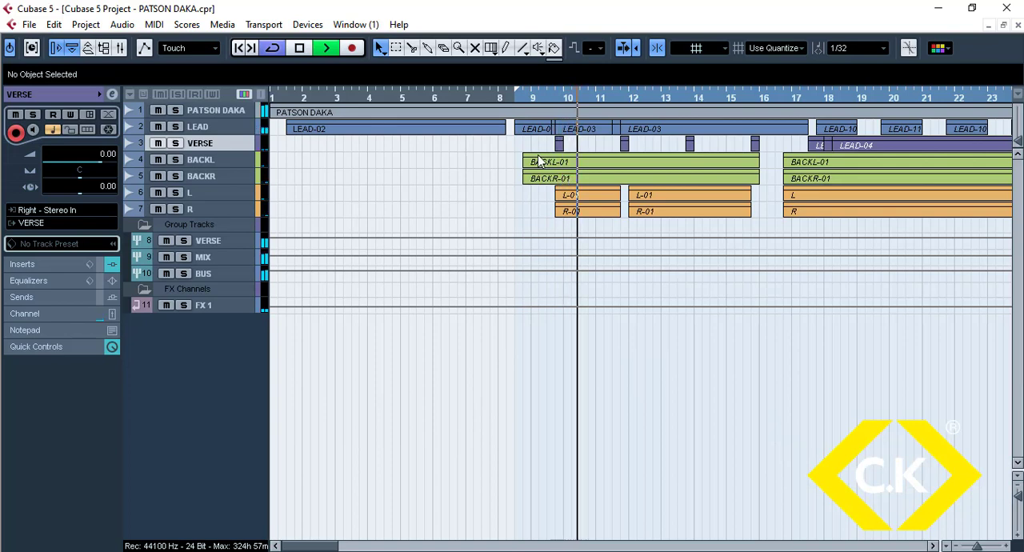
left_click_drag(545, 140, 767, 153)
left_click_drag(766, 152, 766, 152)
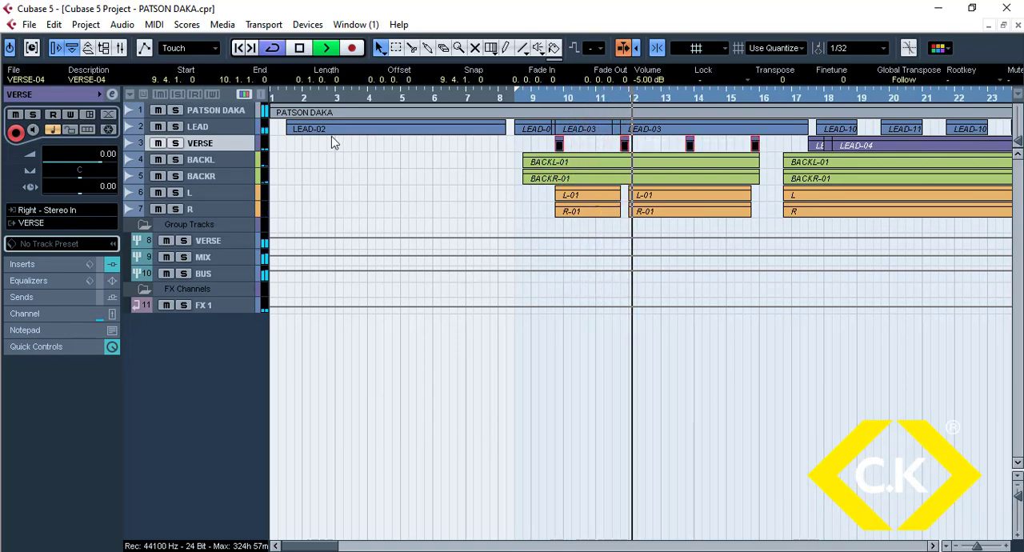
left_click_drag(253, 152, 262, 316)
left_click(404, 252)
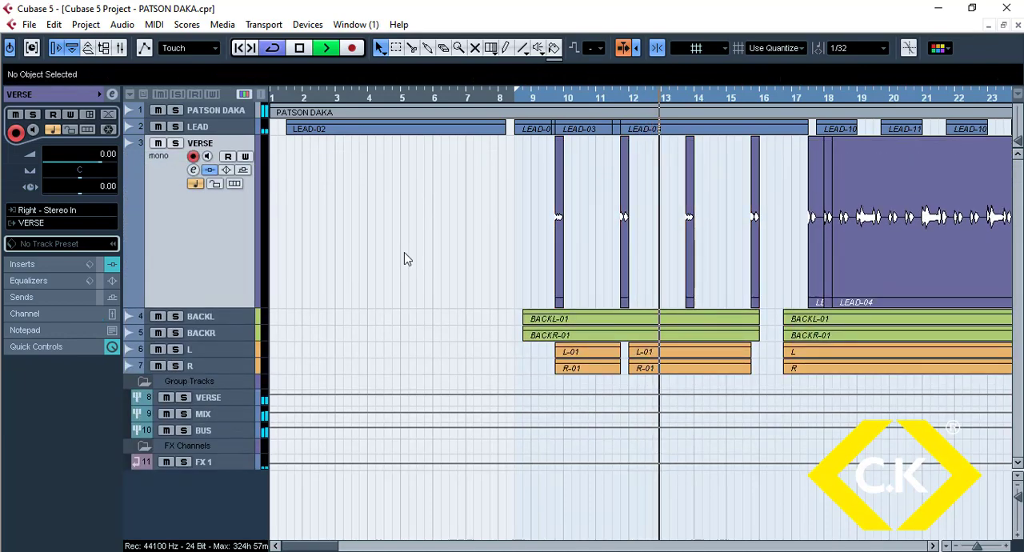
Step: Listen to the arrangement from about bar 13 to the end of bar 24 and stop playback
key("h")
key("h")
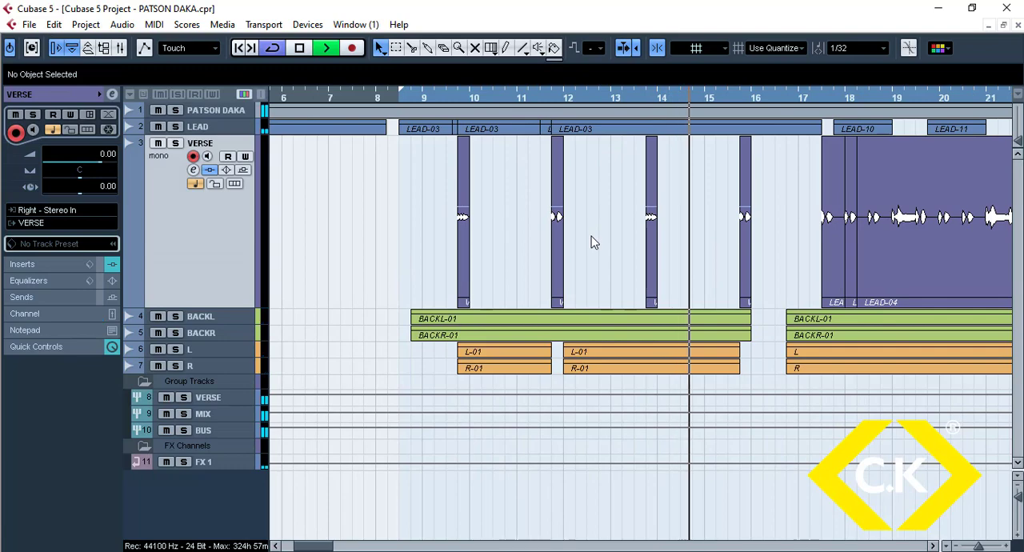
key("h")
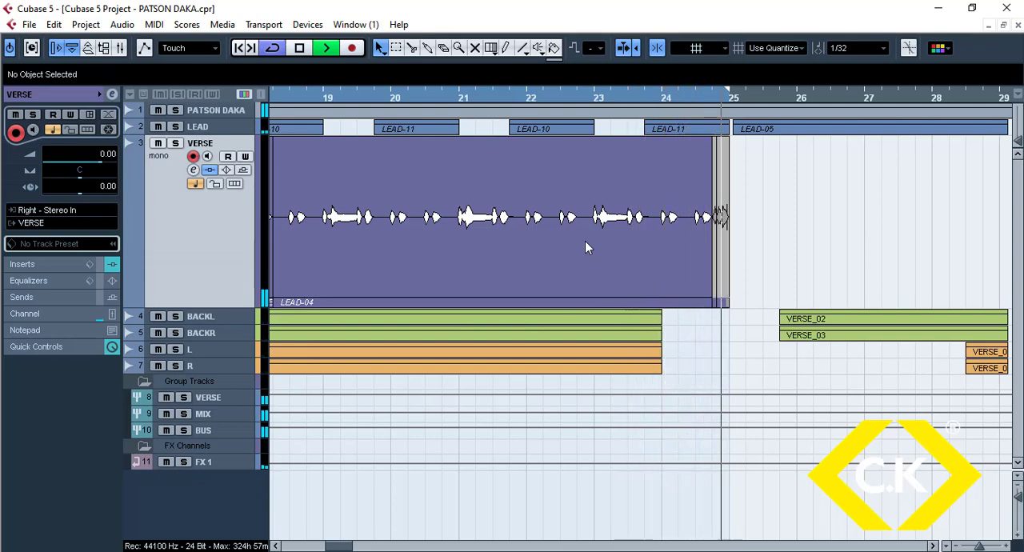
key("space")
key("g")
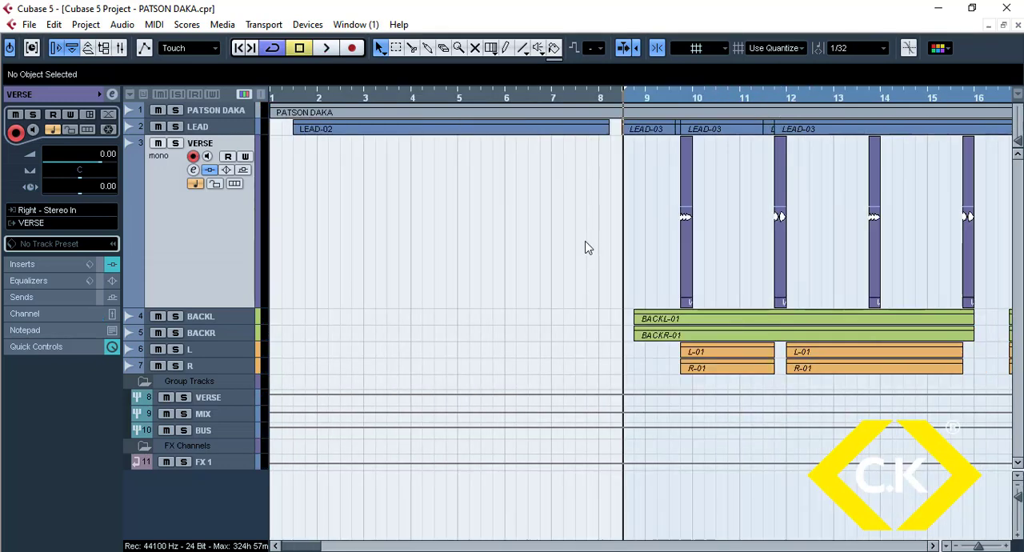